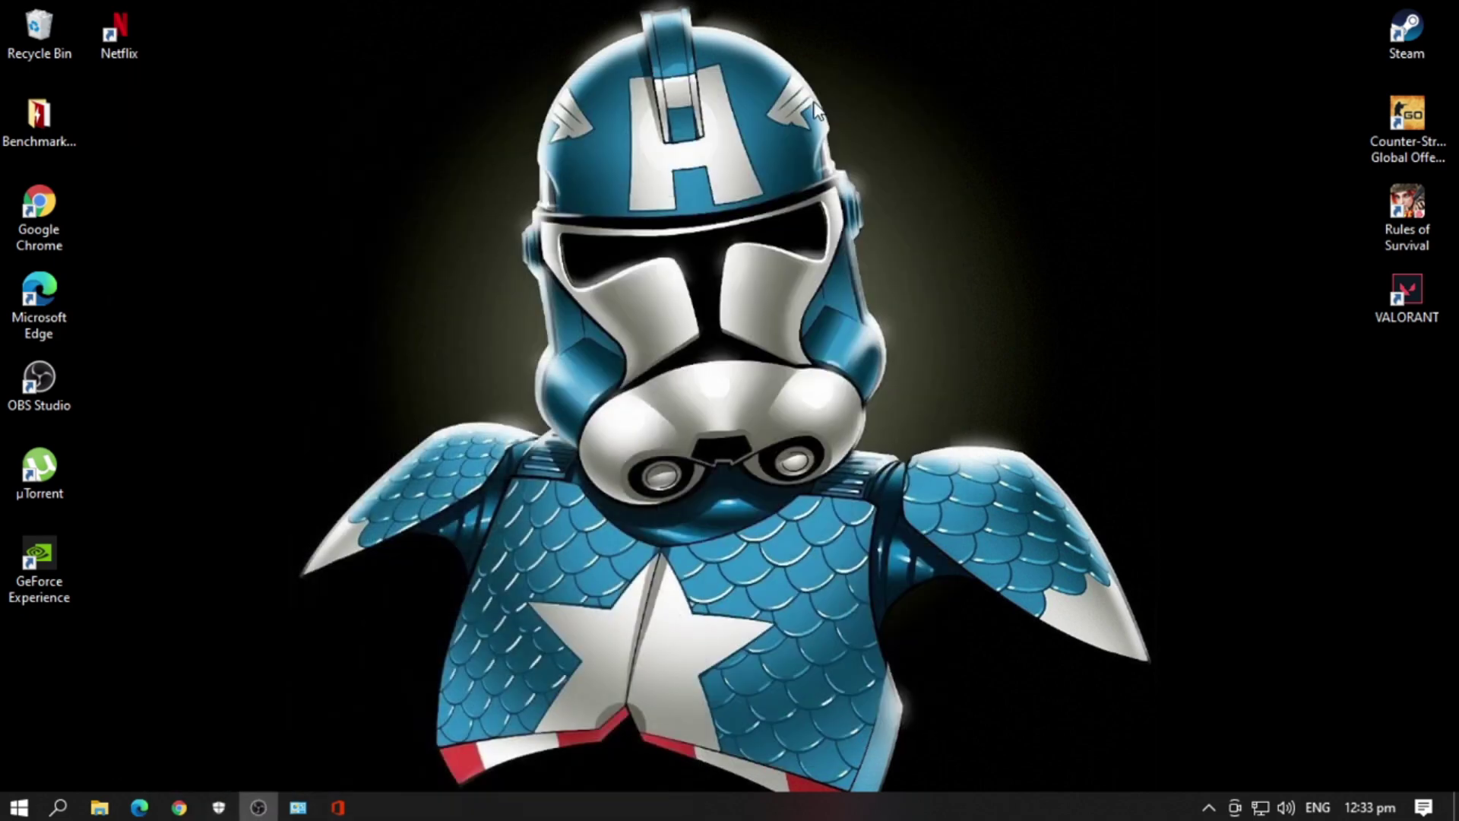
# - Bring up the Downloads folder in File Explorer and collapse its Today group
pyautogui.moveTo(113, 812)
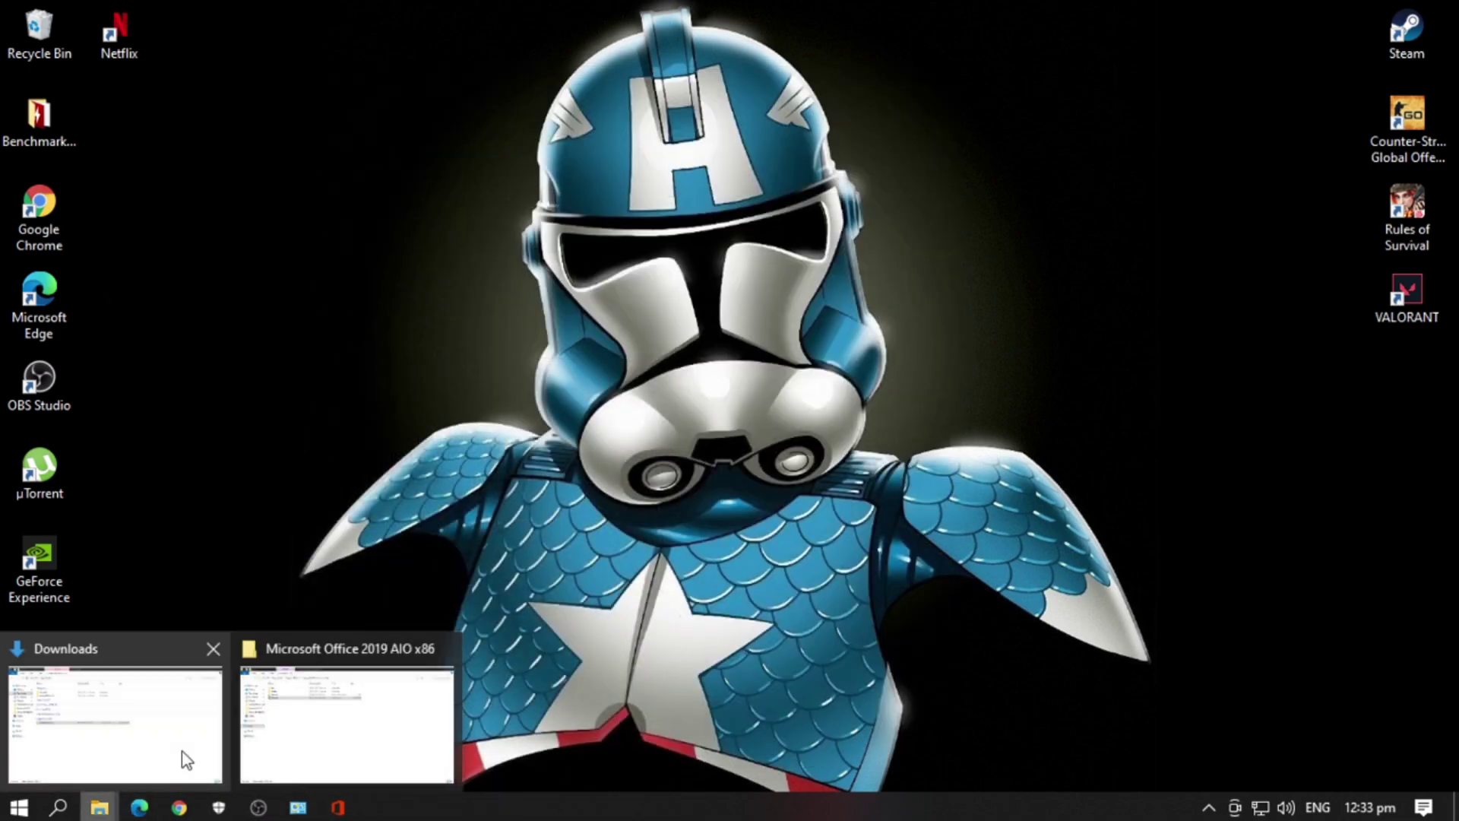
pyautogui.click(290, 744)
pyautogui.click(17, 72)
pyautogui.click(17, 72)
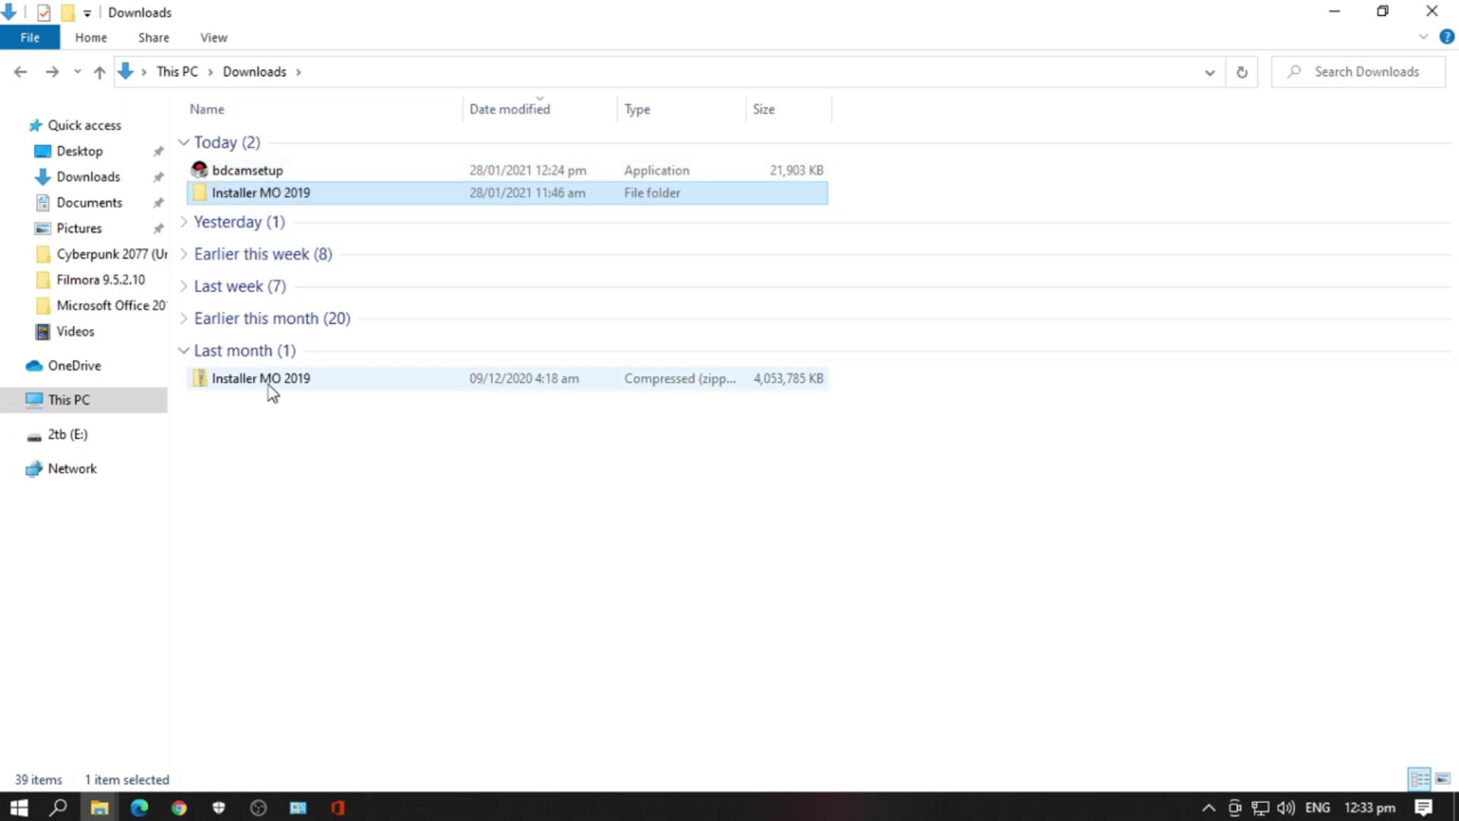
pyautogui.click(247, 170)
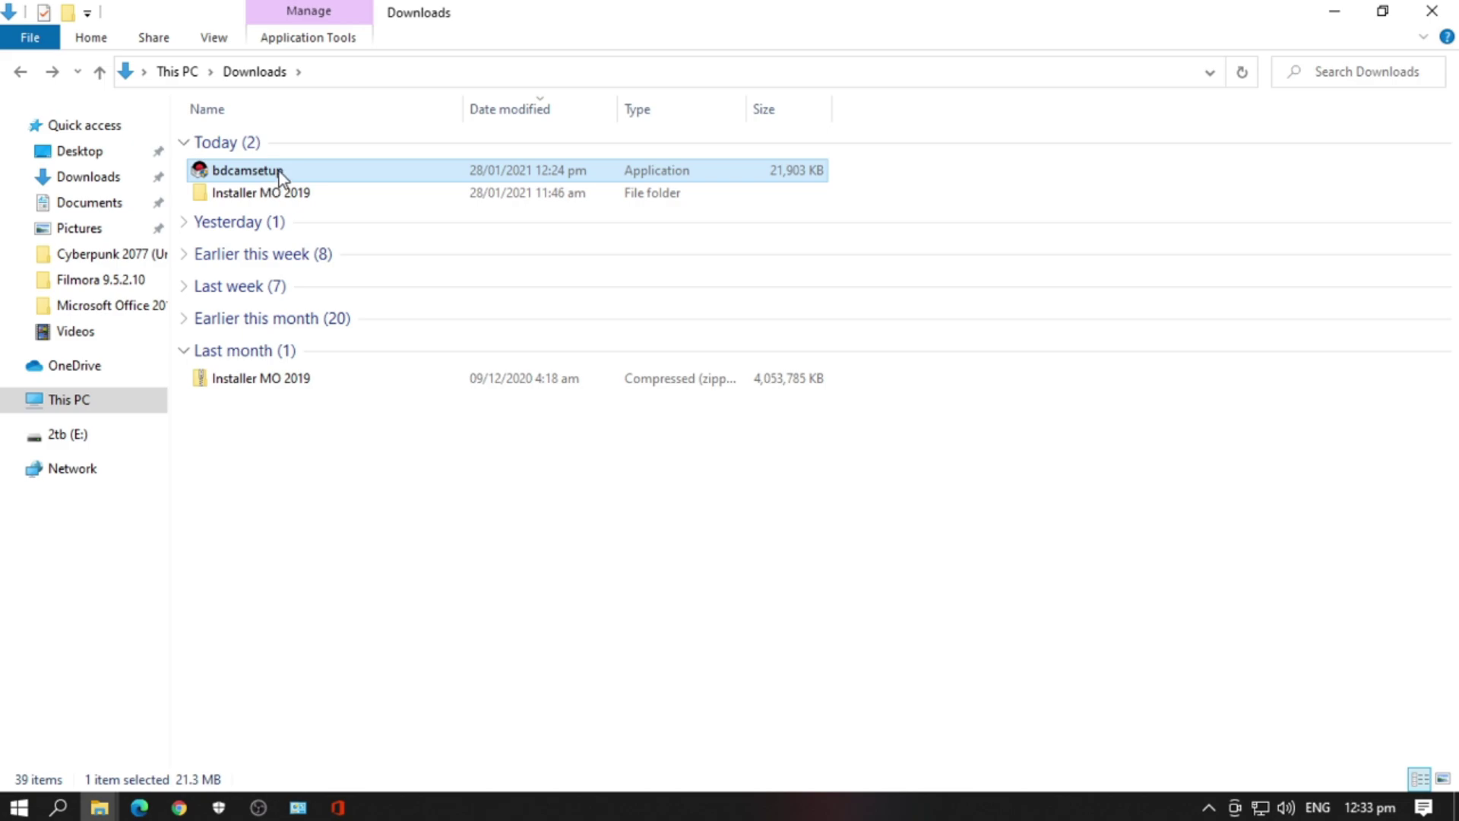
pyautogui.click(194, 144)
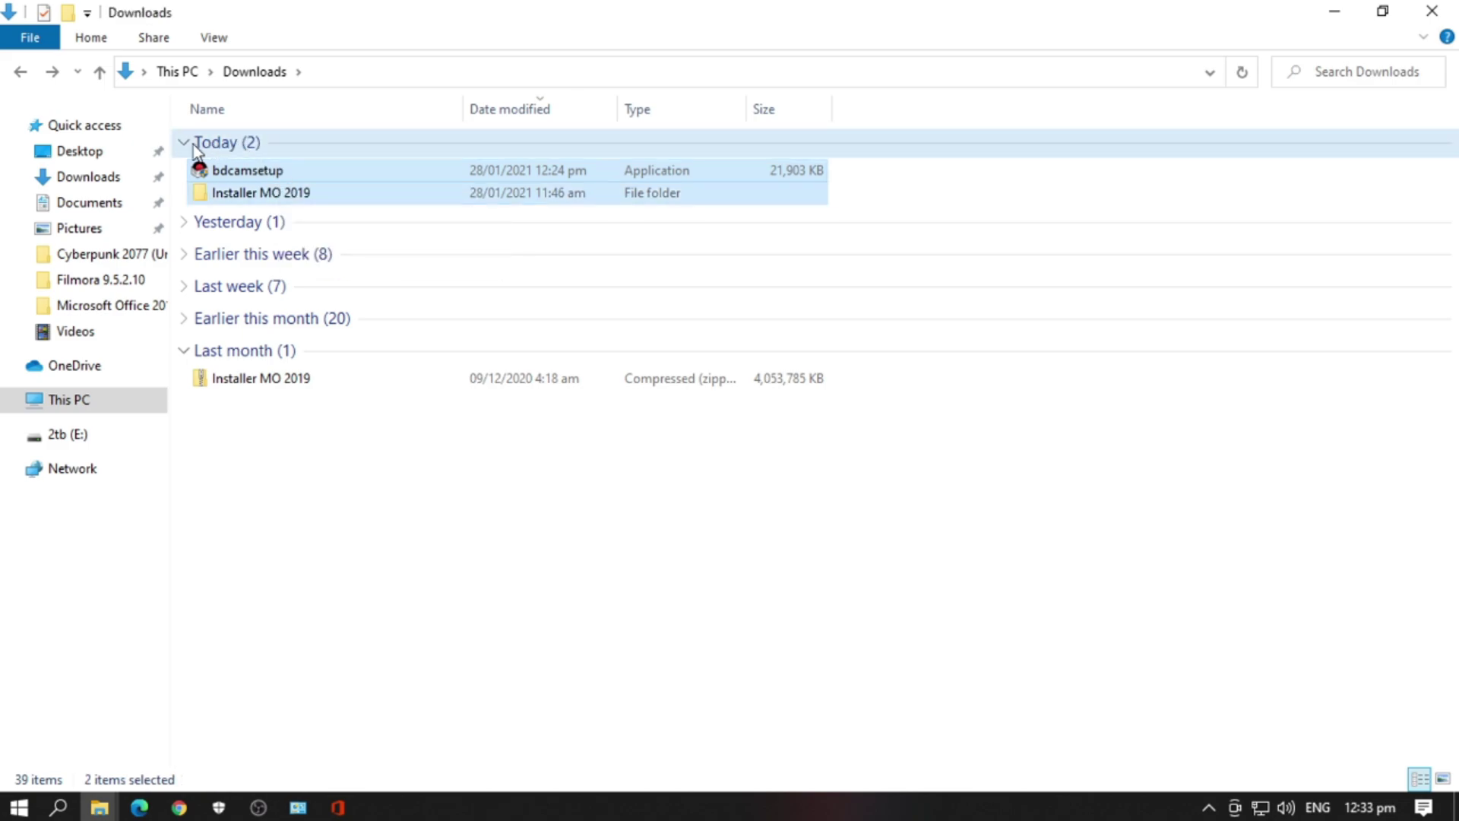
pyautogui.click(190, 143)
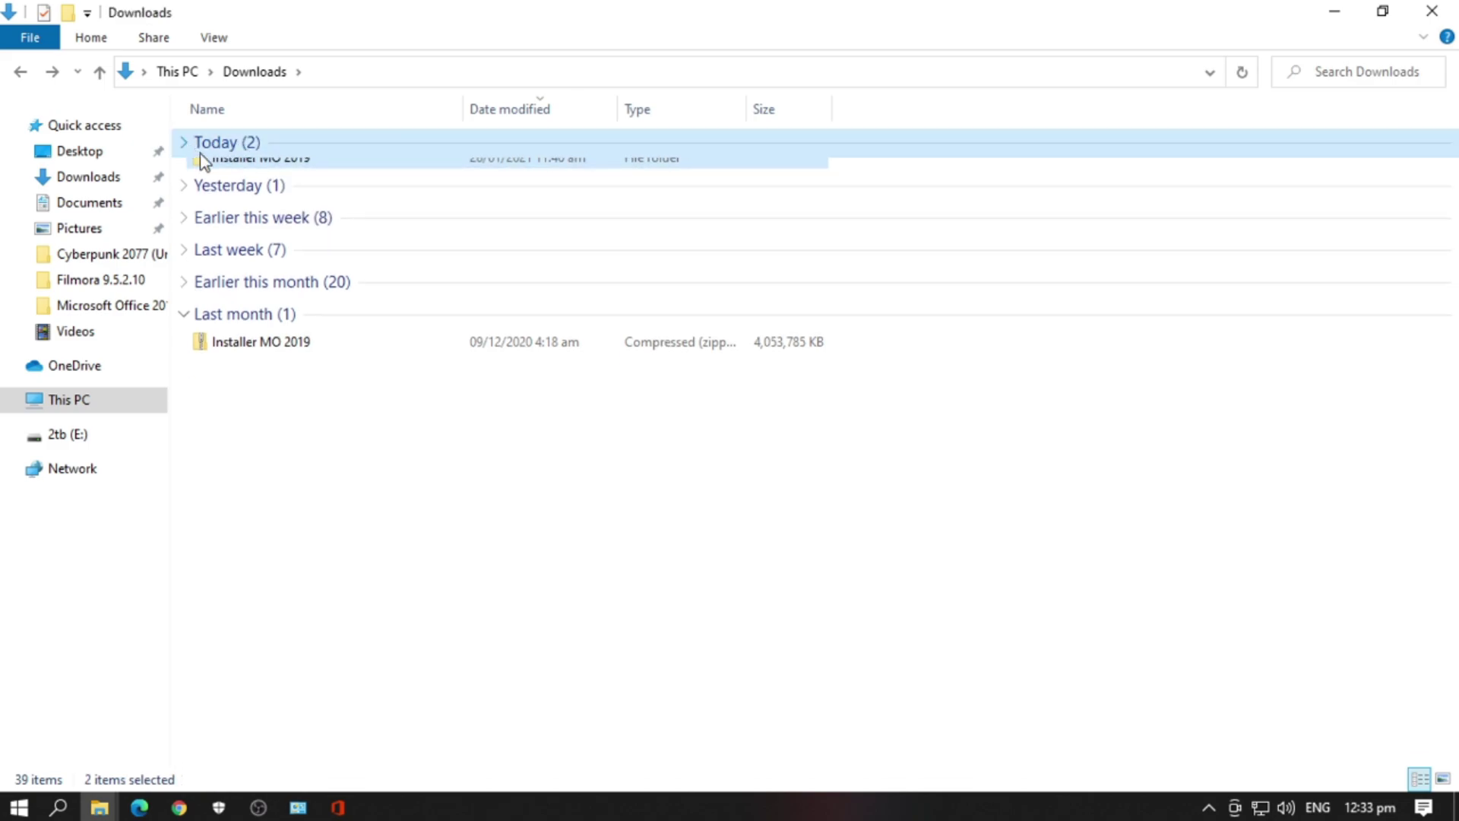
# - Try to run OInstall from the Microsoft Office 2019 AIO x86 folder inside the zipped Installer MO 2019 archive
pyautogui.click(295, 333)
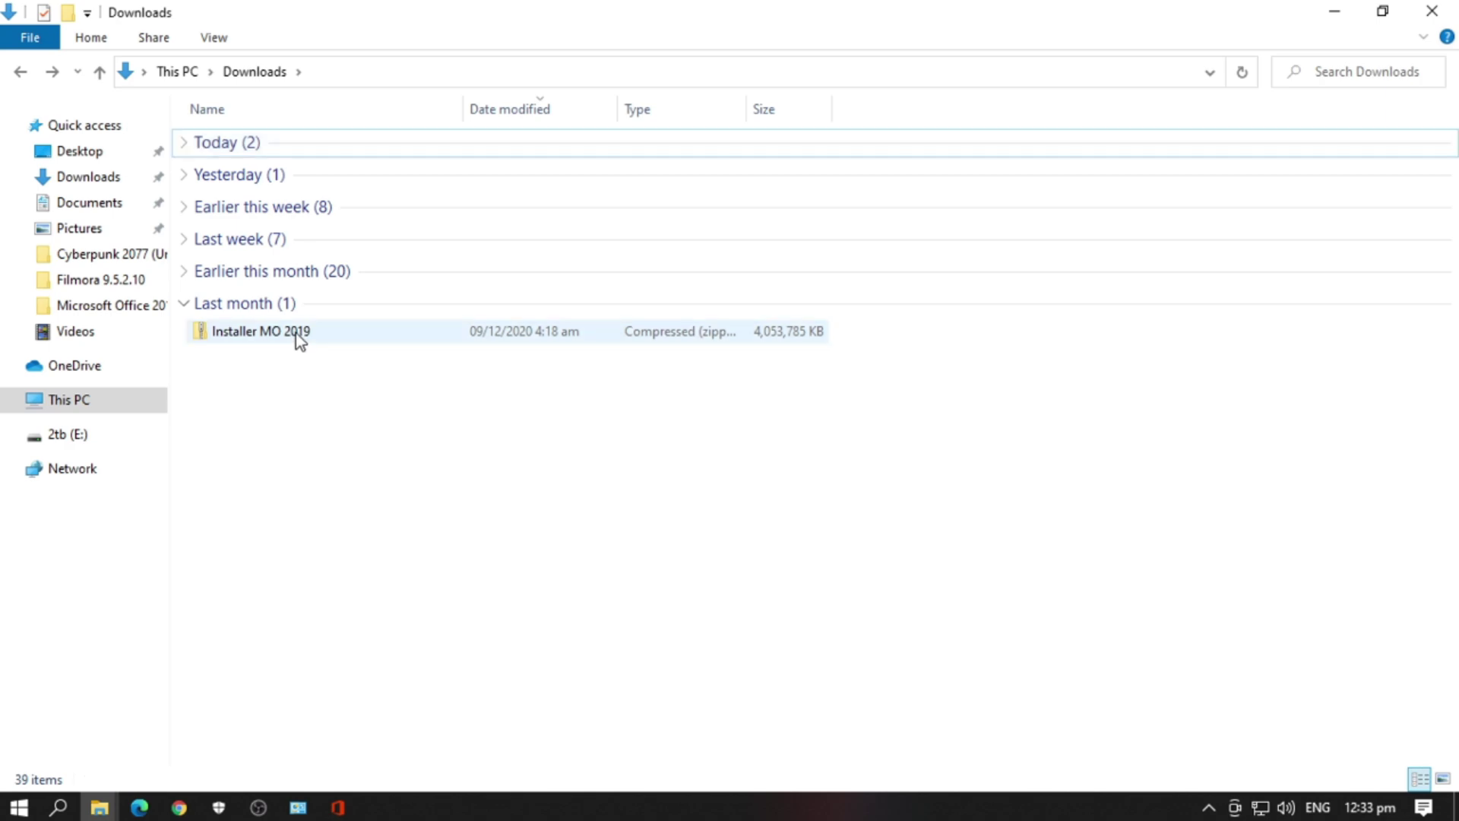
pyautogui.rightClick(329, 334)
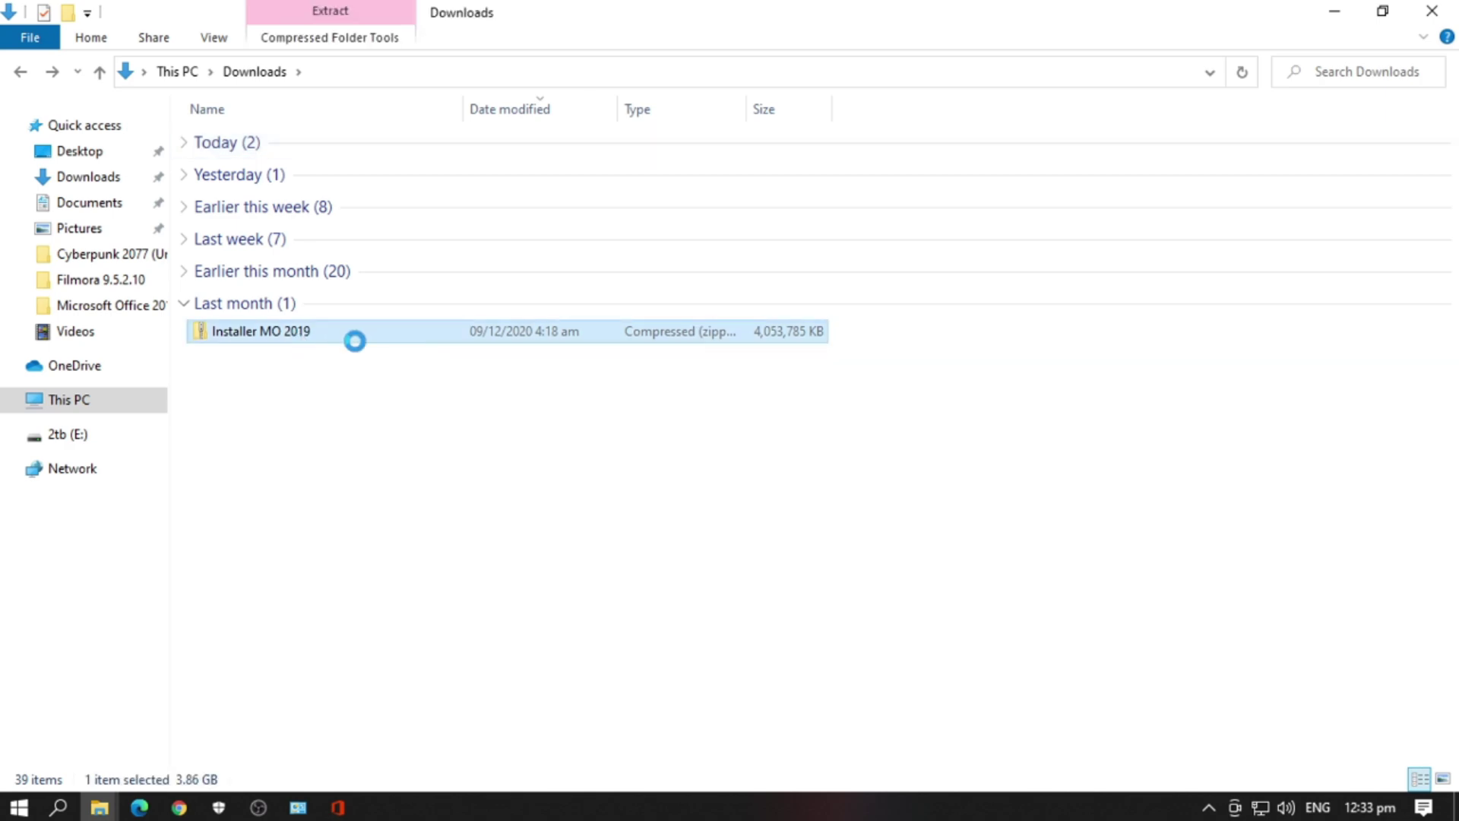
pyautogui.click(280, 418)
pyautogui.doubleClick(299, 332)
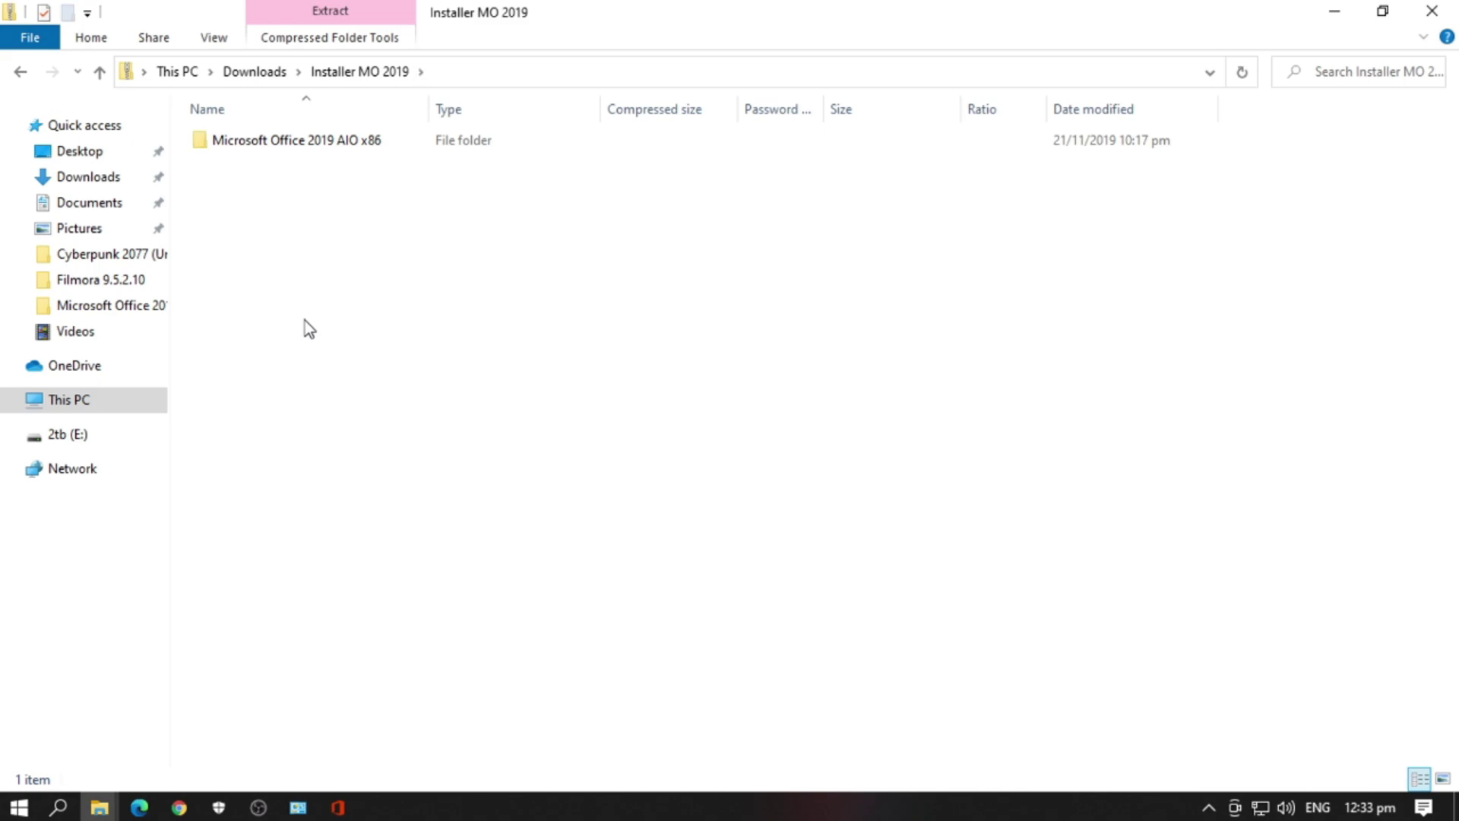
pyautogui.doubleClick(296, 148)
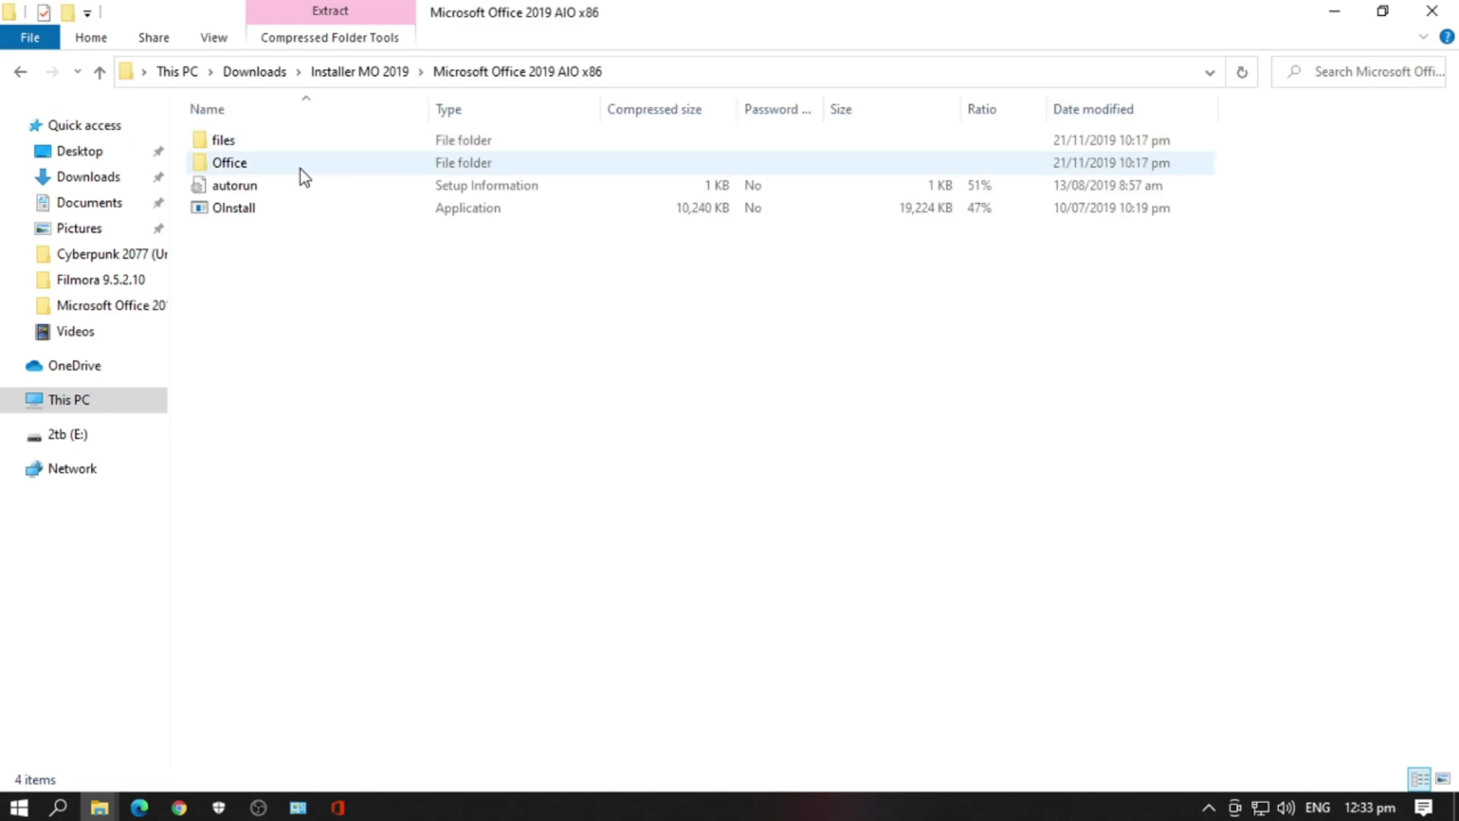
pyautogui.doubleClick(220, 210)
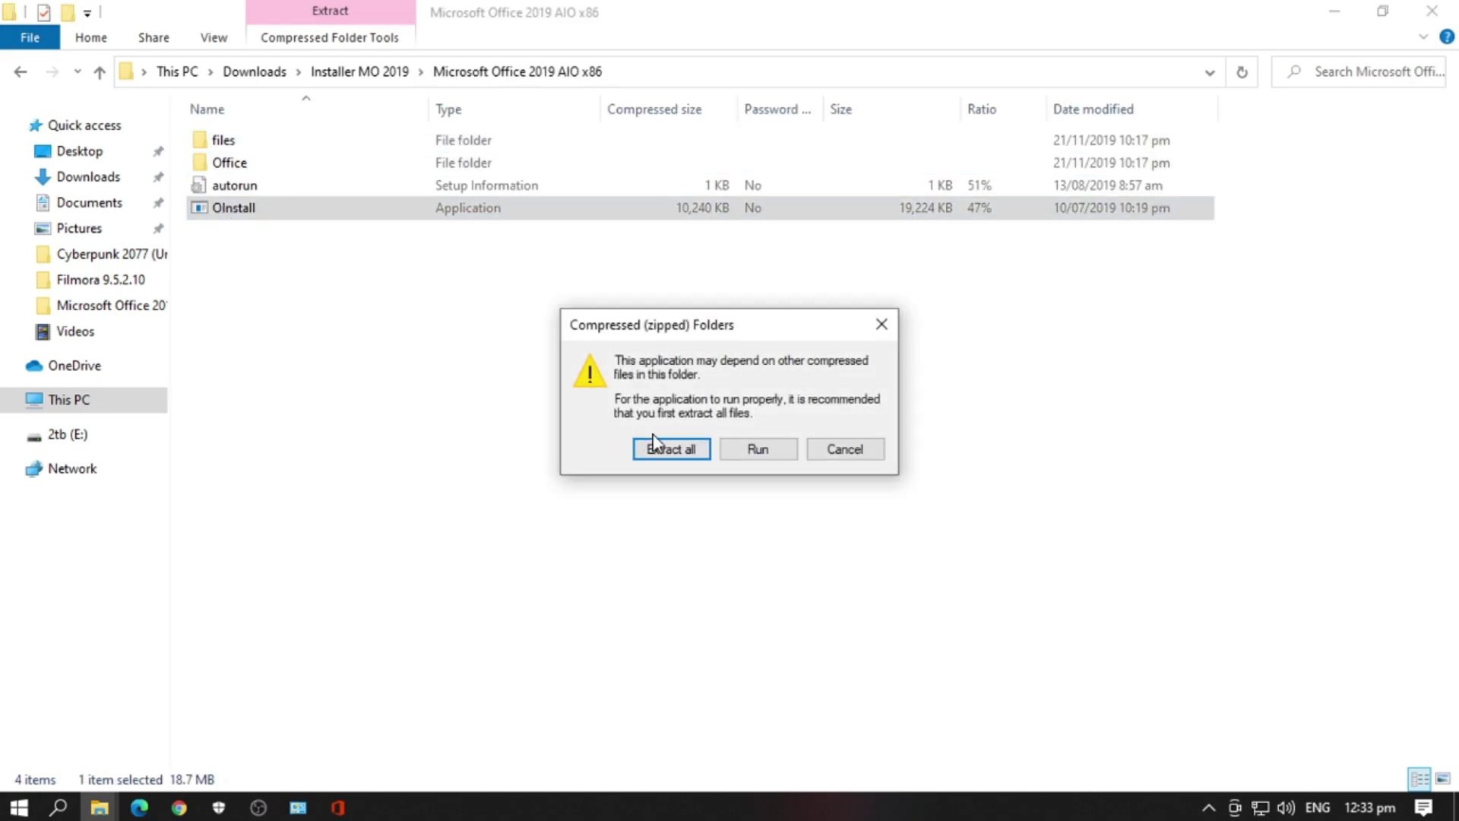
pyautogui.click(881, 324)
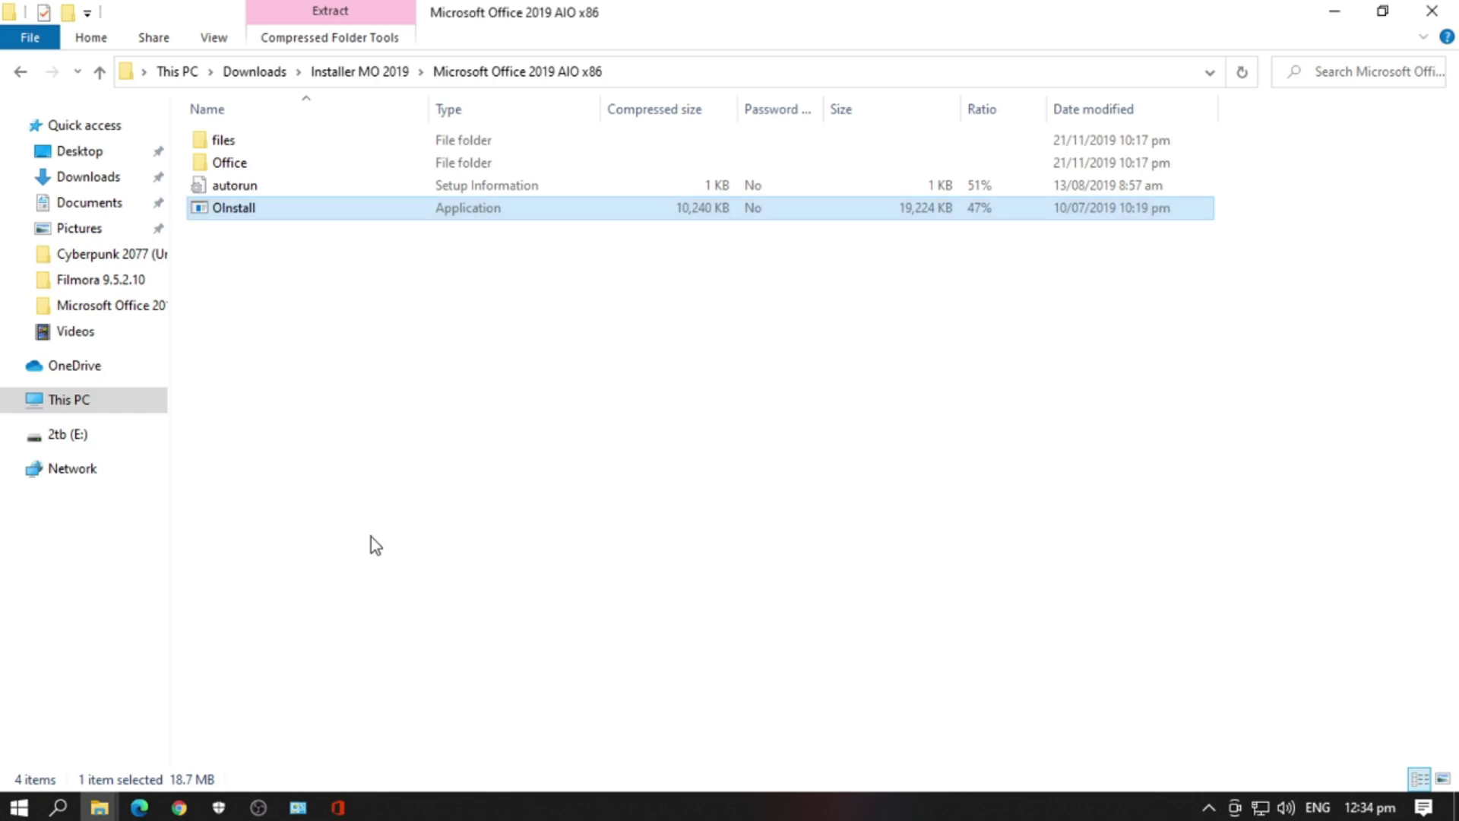
pyautogui.click(20, 72)
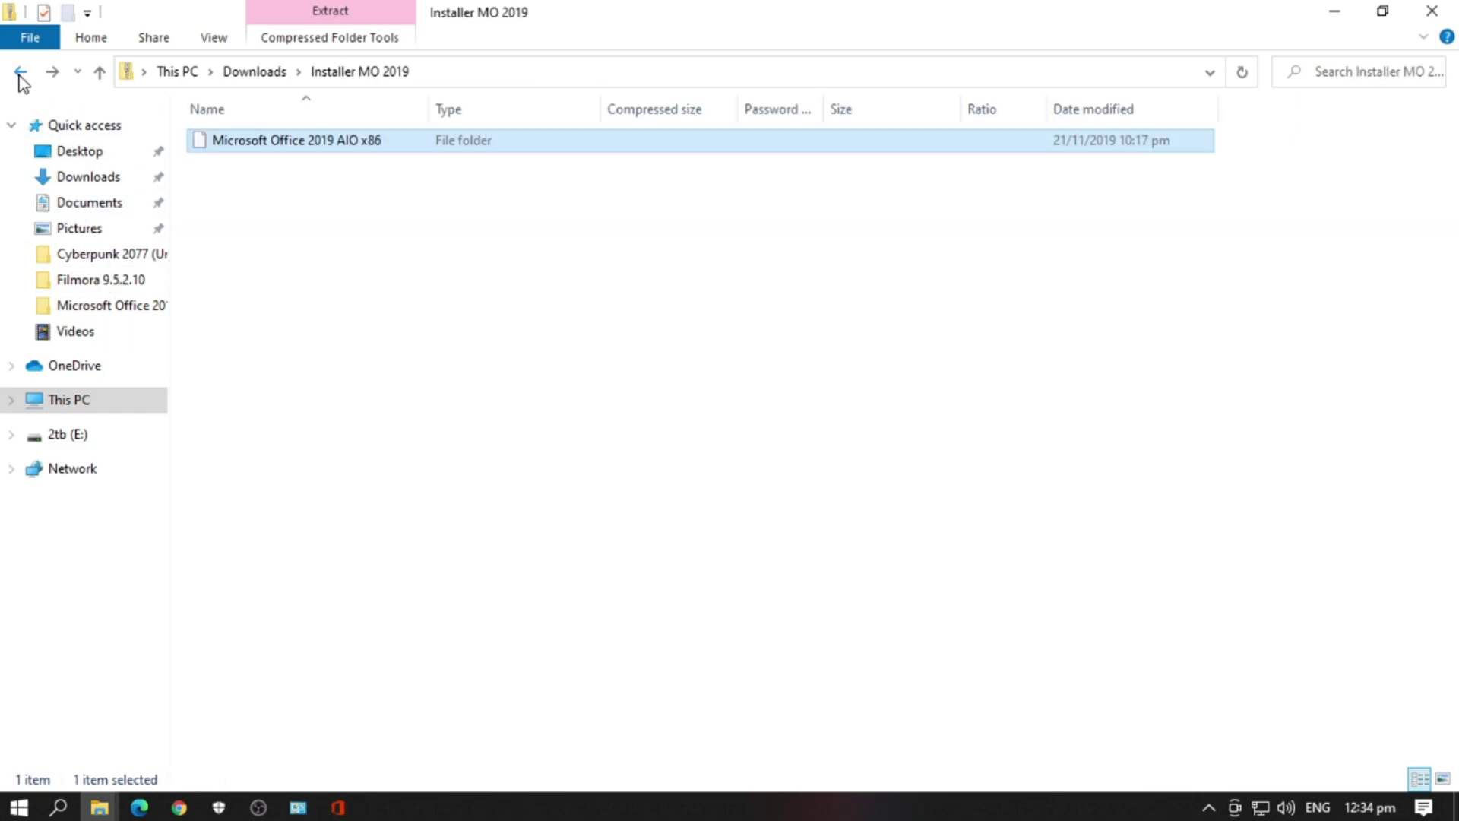
pyautogui.click(20, 72)
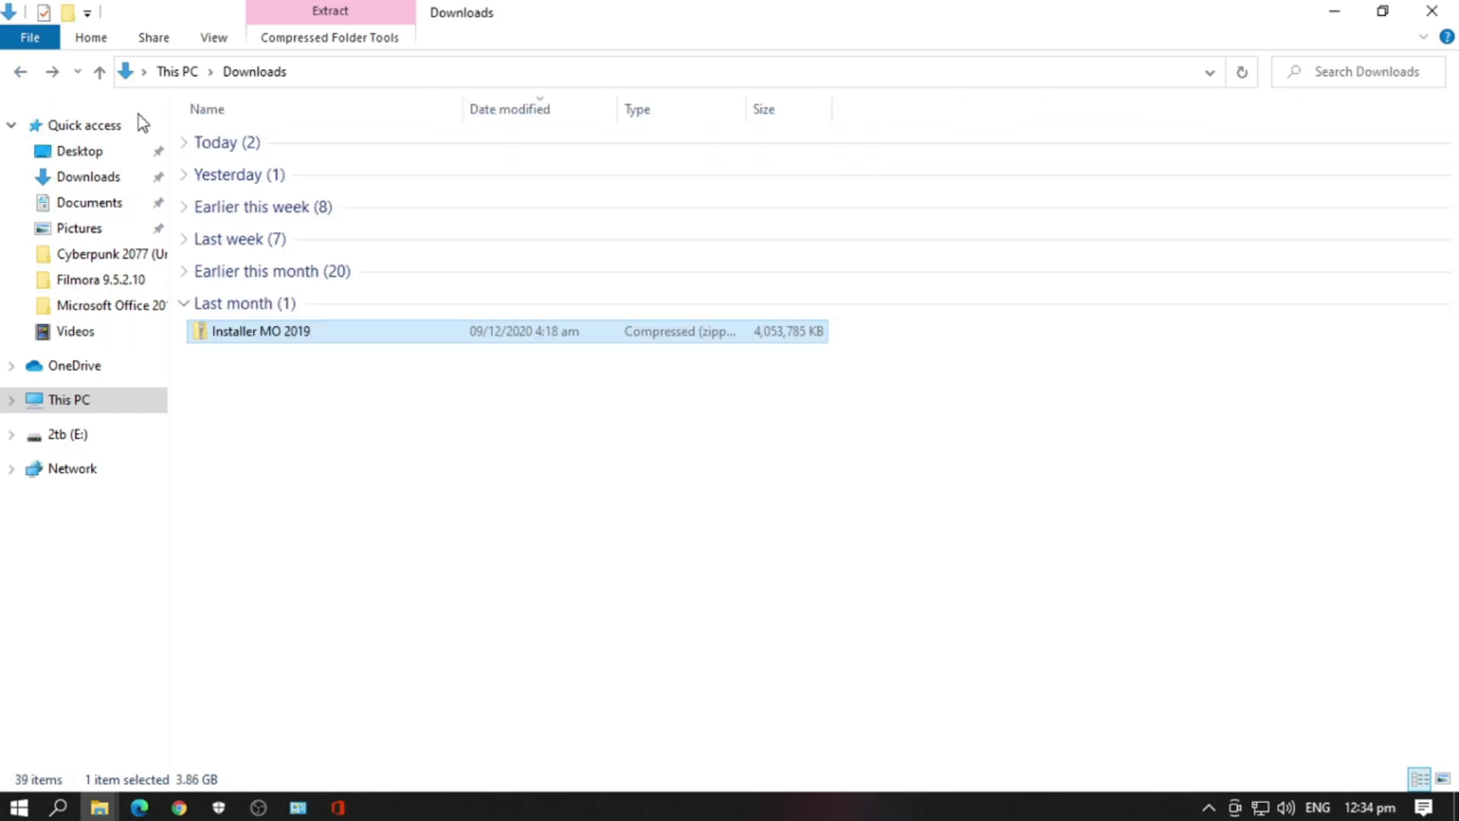
# - Run OInstall from the Microsoft Office 2019 AIO x86 folder inside the extracted Installer MO 2019 folder
pyautogui.click(231, 148)
pyautogui.doubleClick(260, 193)
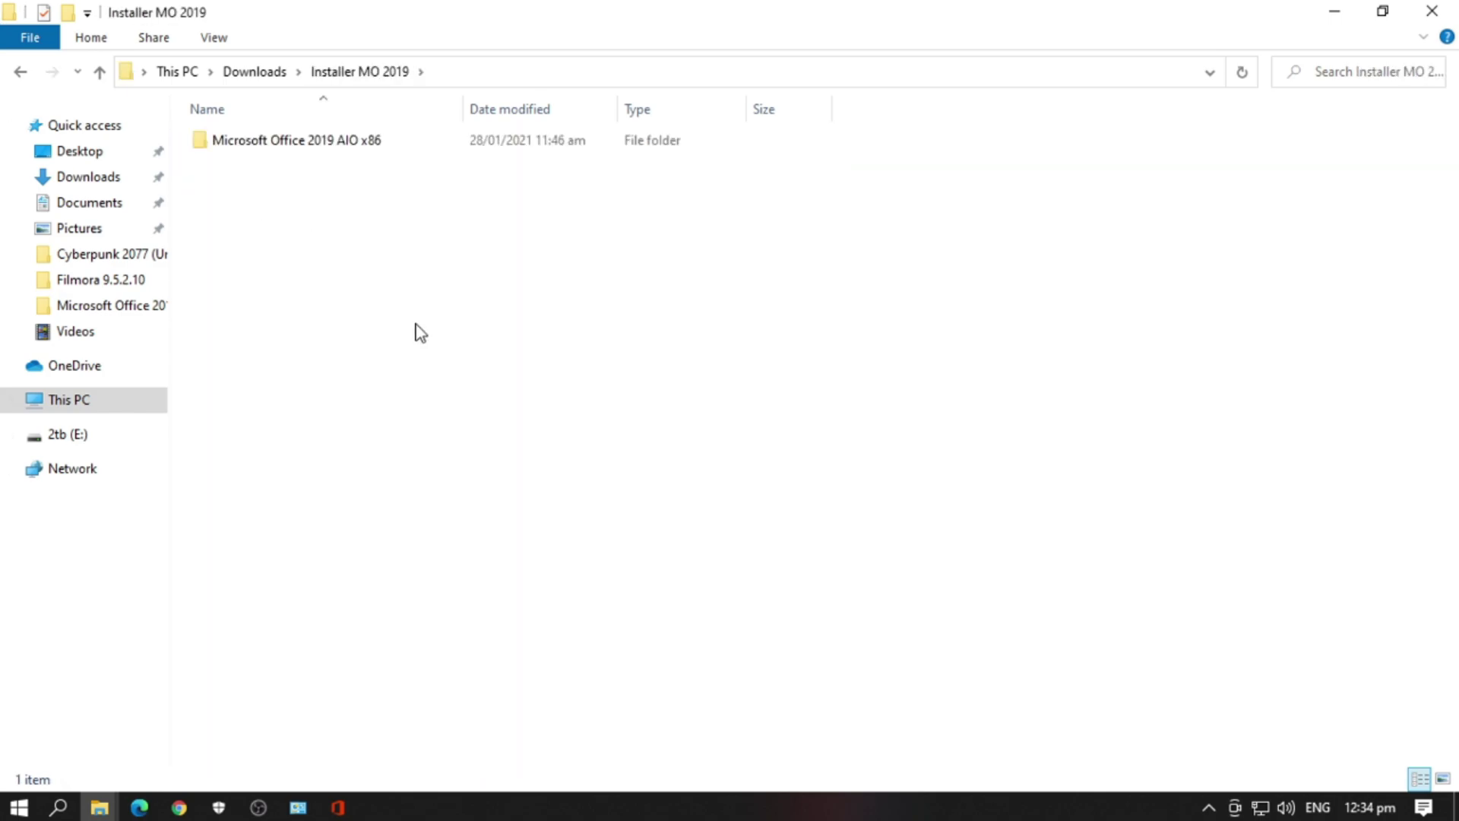
pyautogui.doubleClick(368, 152)
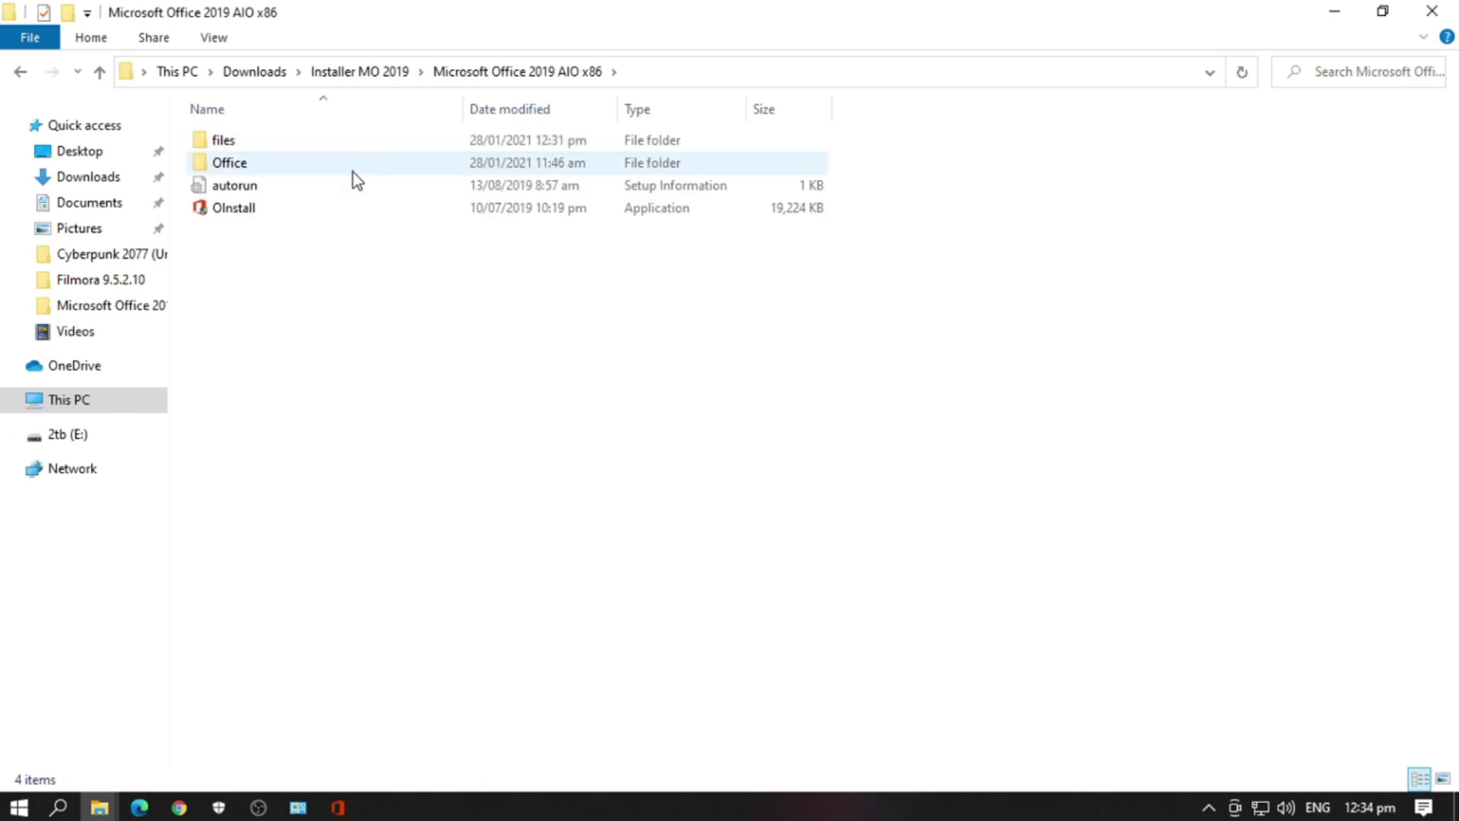
pyautogui.doubleClick(247, 208)
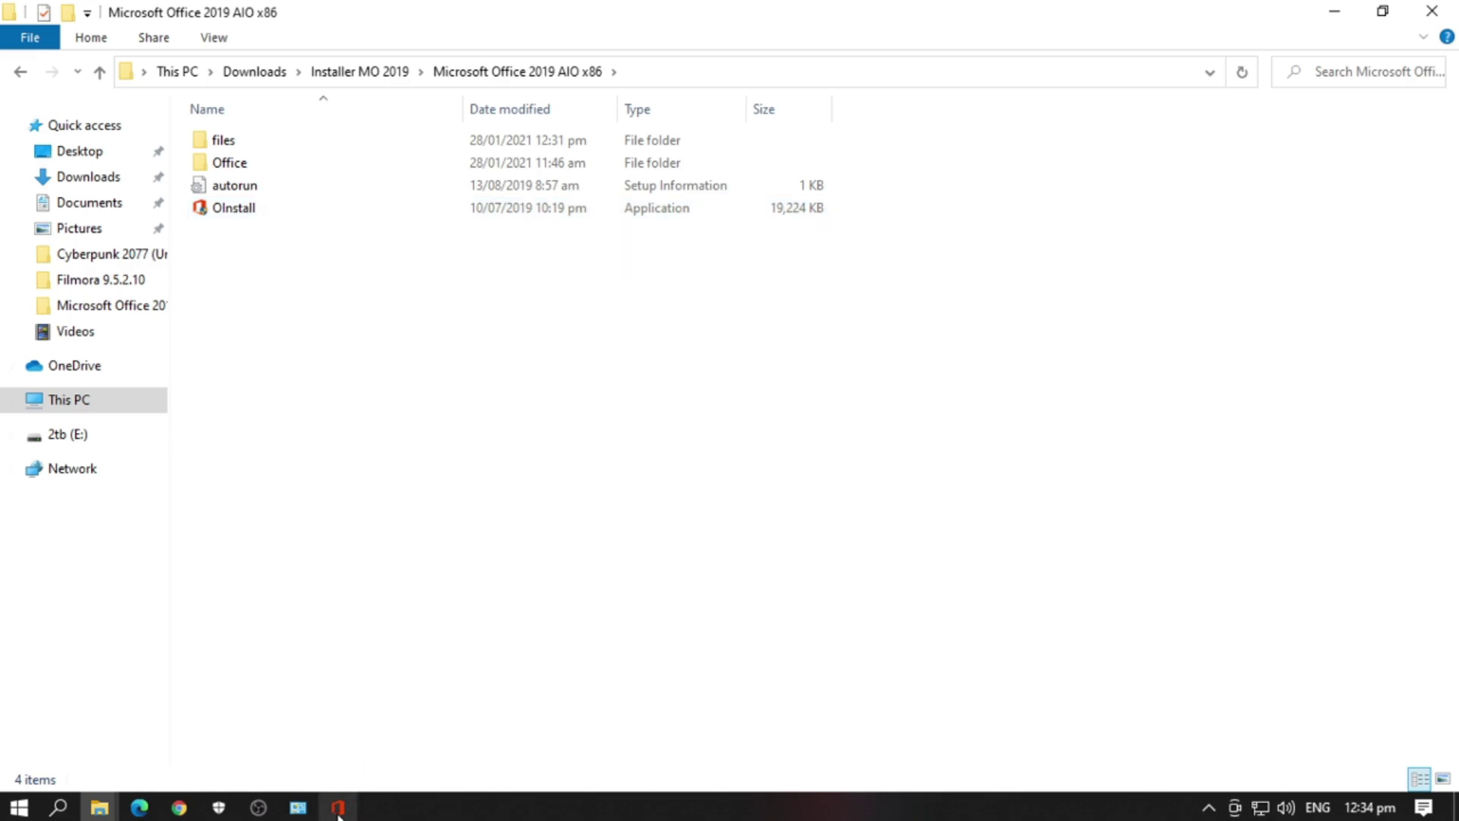
# - Choose Microsoft Office 2019 as the Office version to install
pyautogui.click(708, 272)
pyautogui.click(714, 302)
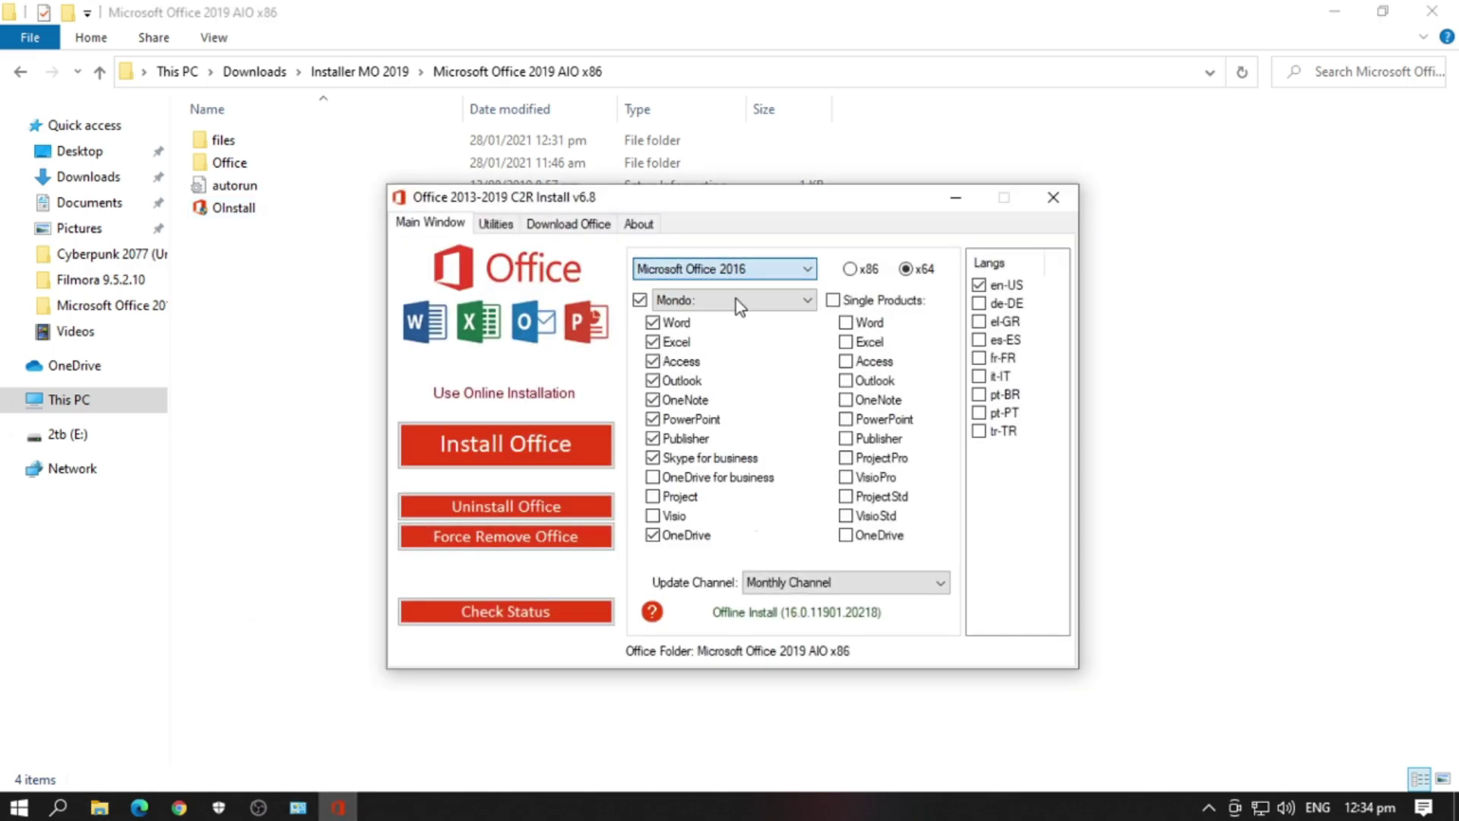
pyautogui.click(735, 267)
pyautogui.click(741, 291)
pyautogui.click(746, 275)
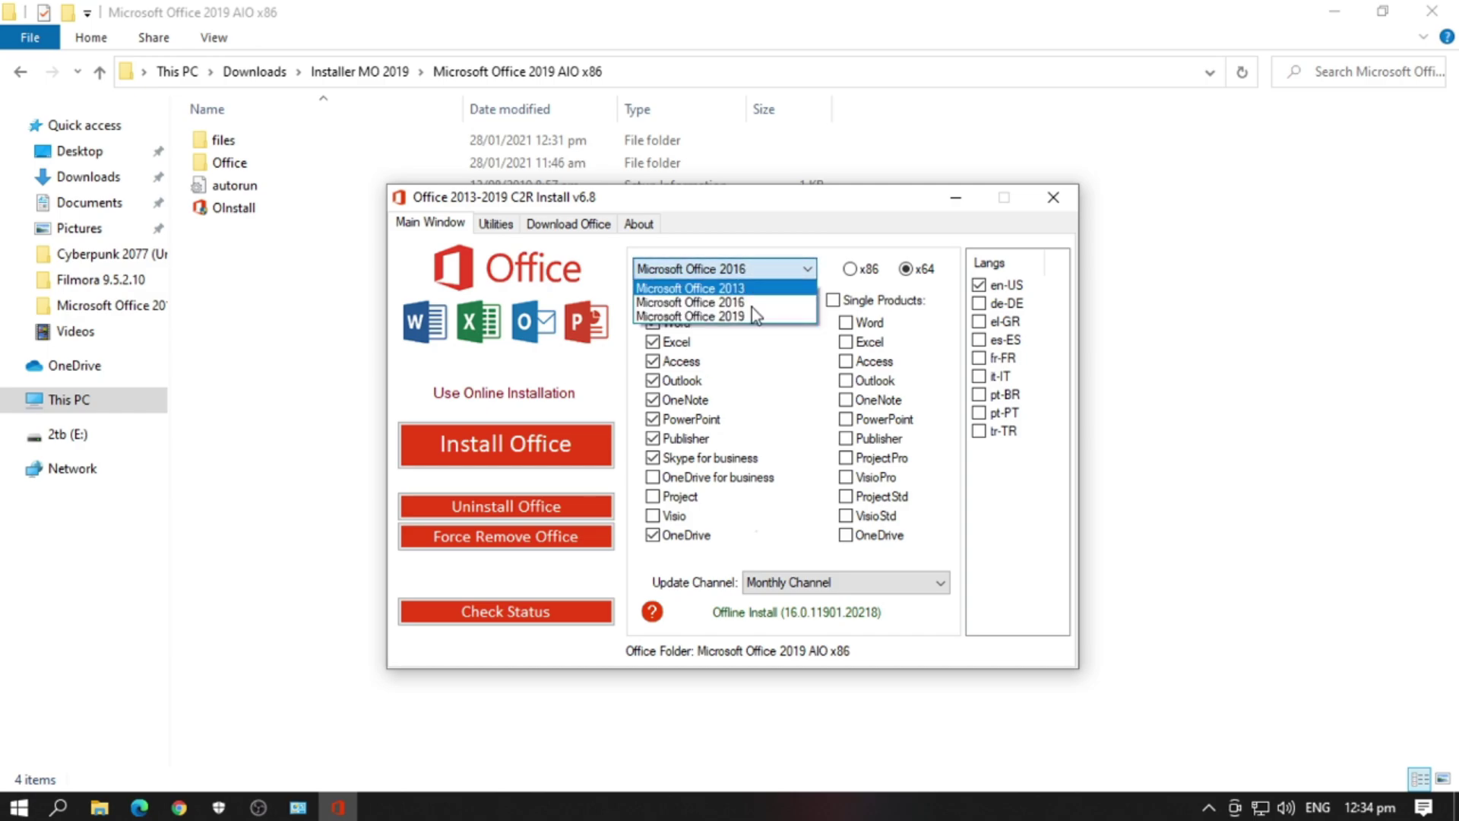
pyautogui.click(730, 316)
# - Switch the Single Products set on and back off, and toggle individual Standard 2019 components such as ProofingTools and Publisher
pyautogui.click(833, 299)
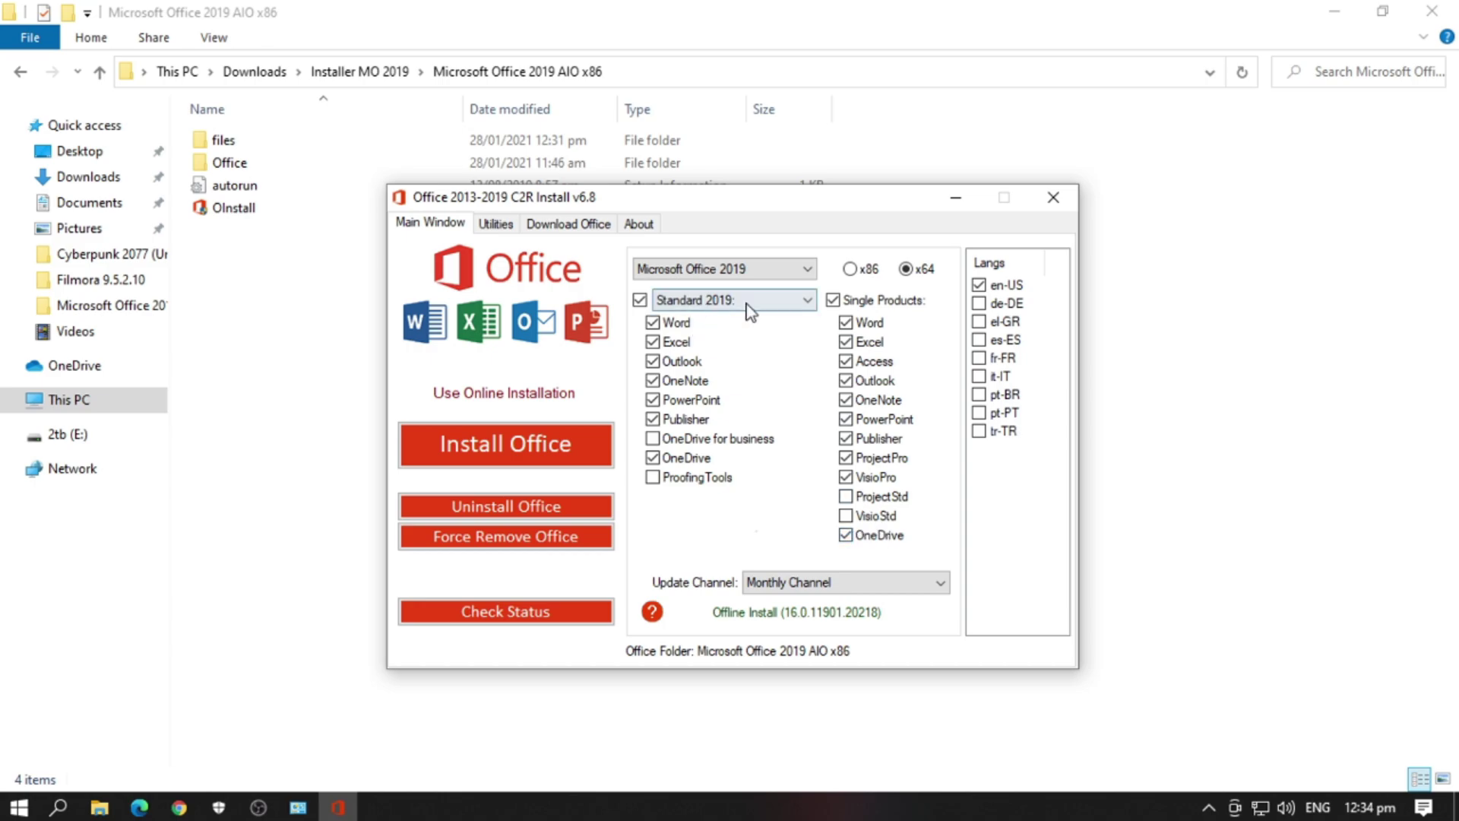
pyautogui.click(833, 299)
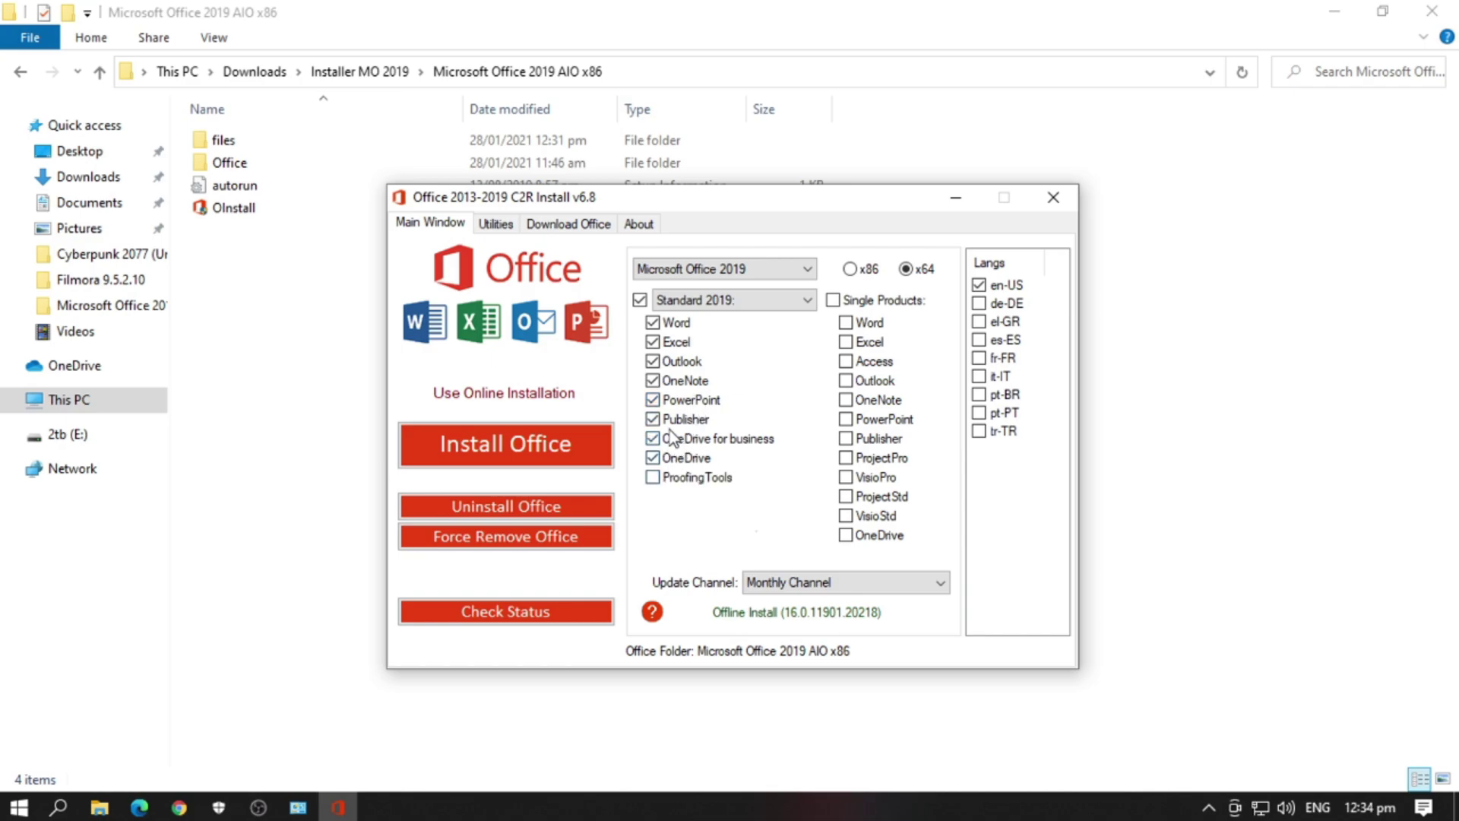
pyautogui.click(666, 477)
pyautogui.click(669, 420)
pyautogui.click(686, 420)
pyautogui.click(686, 459)
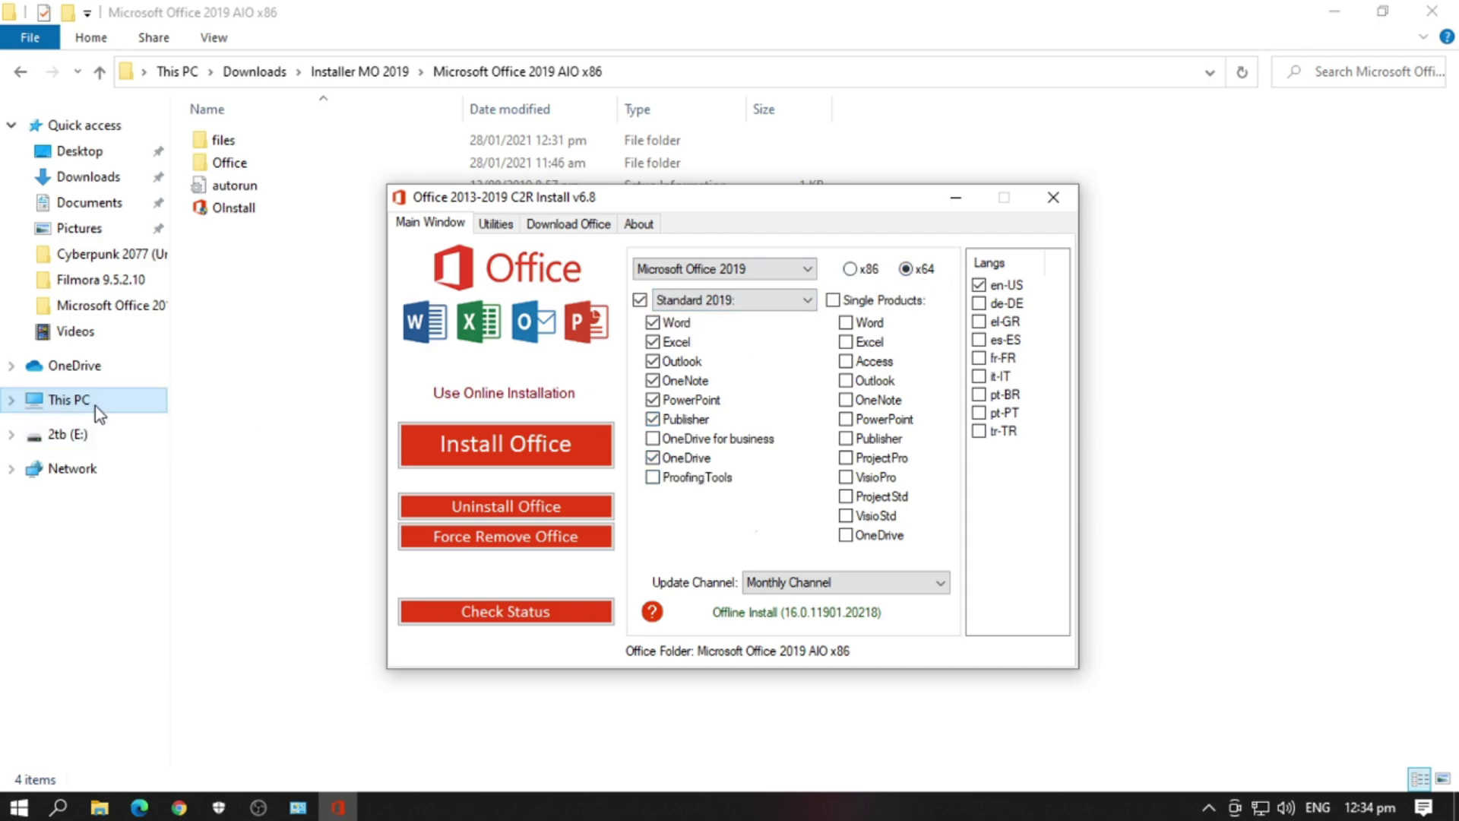
# - Check in This PC's system properties whether Windows is 32-bit or 64-bit, and minimize the System window
pyautogui.click(74, 403)
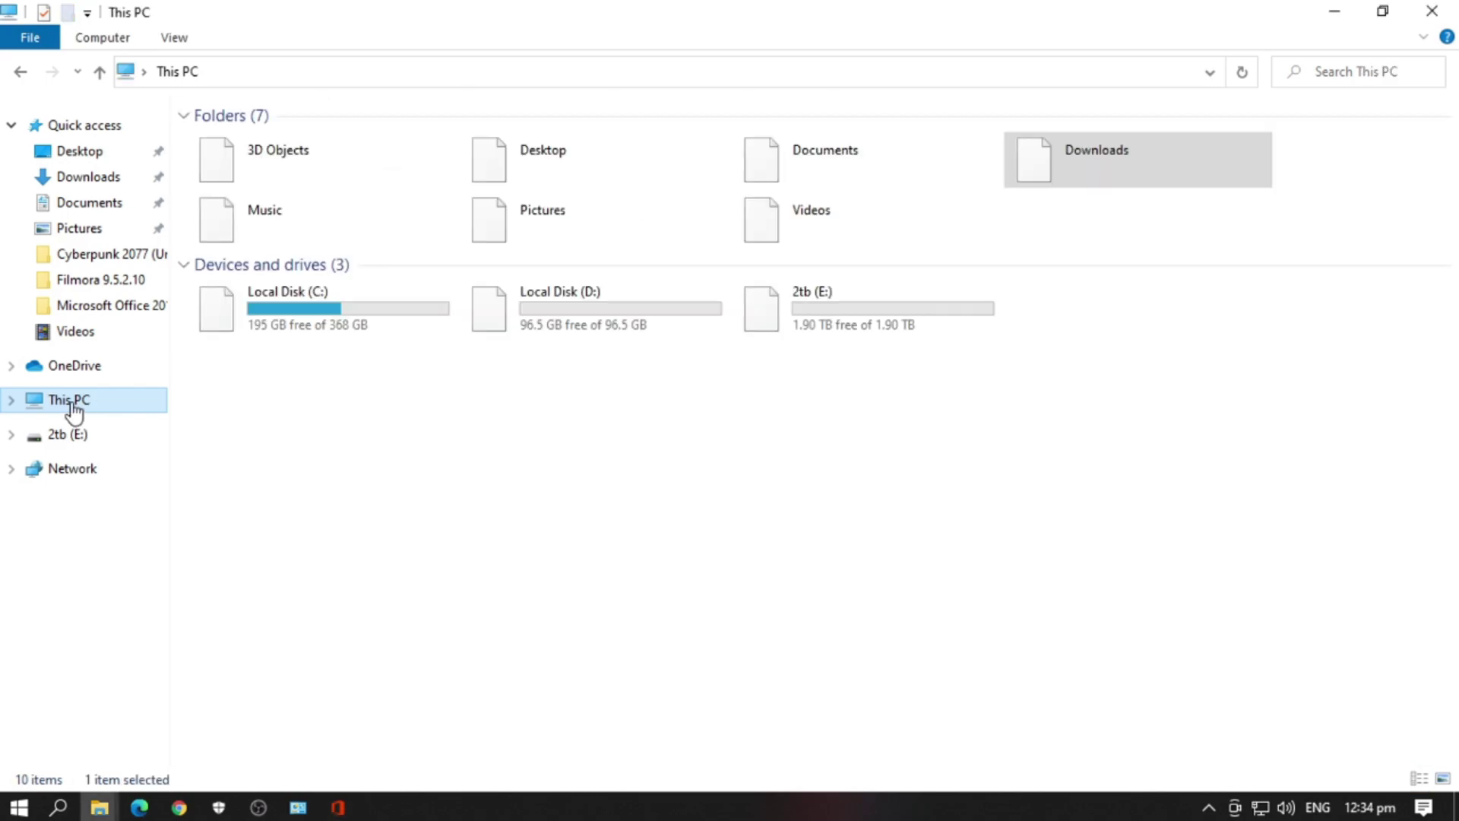
pyautogui.rightClick(73, 407)
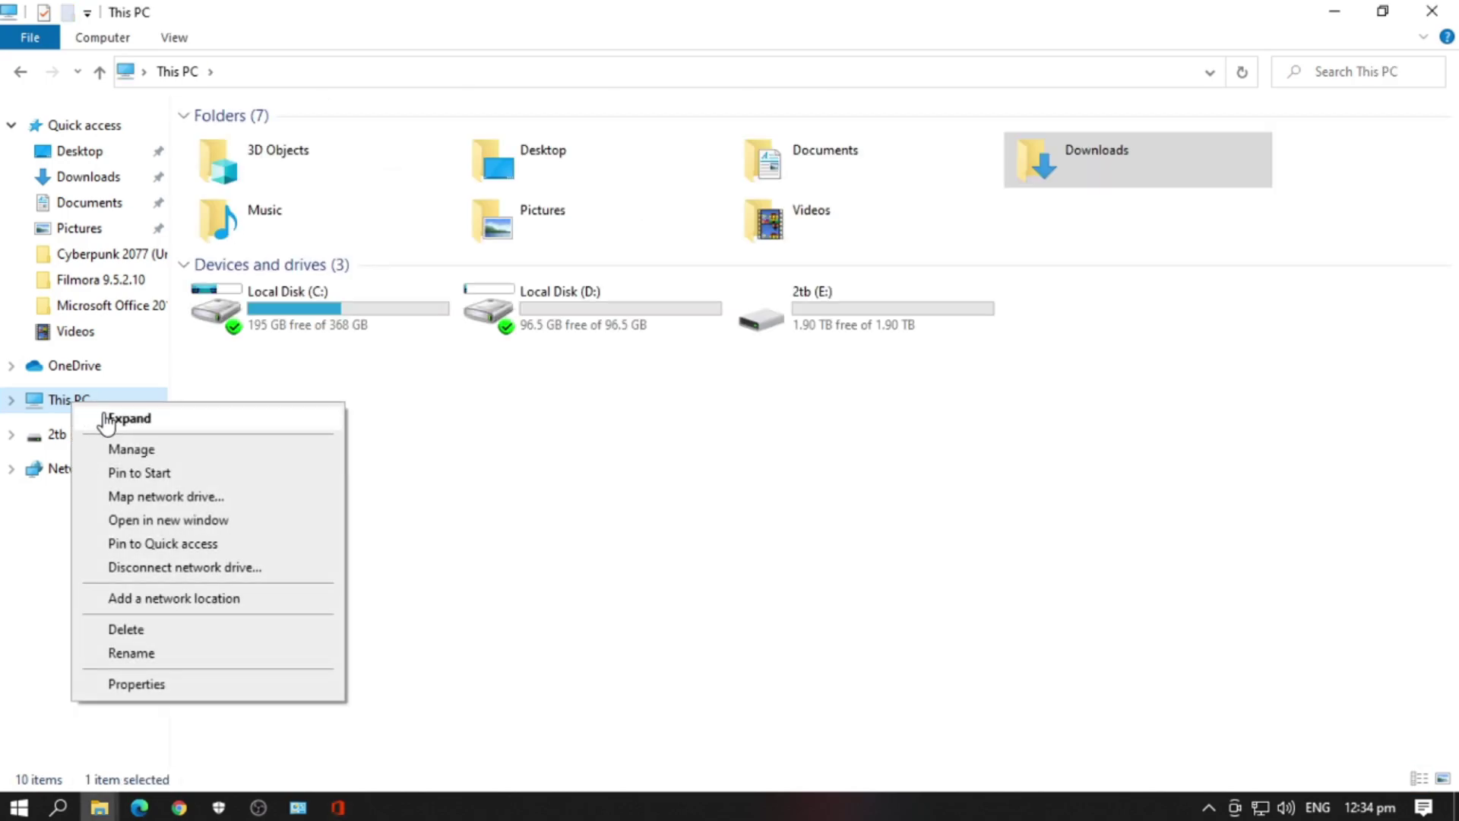
pyautogui.click(195, 686)
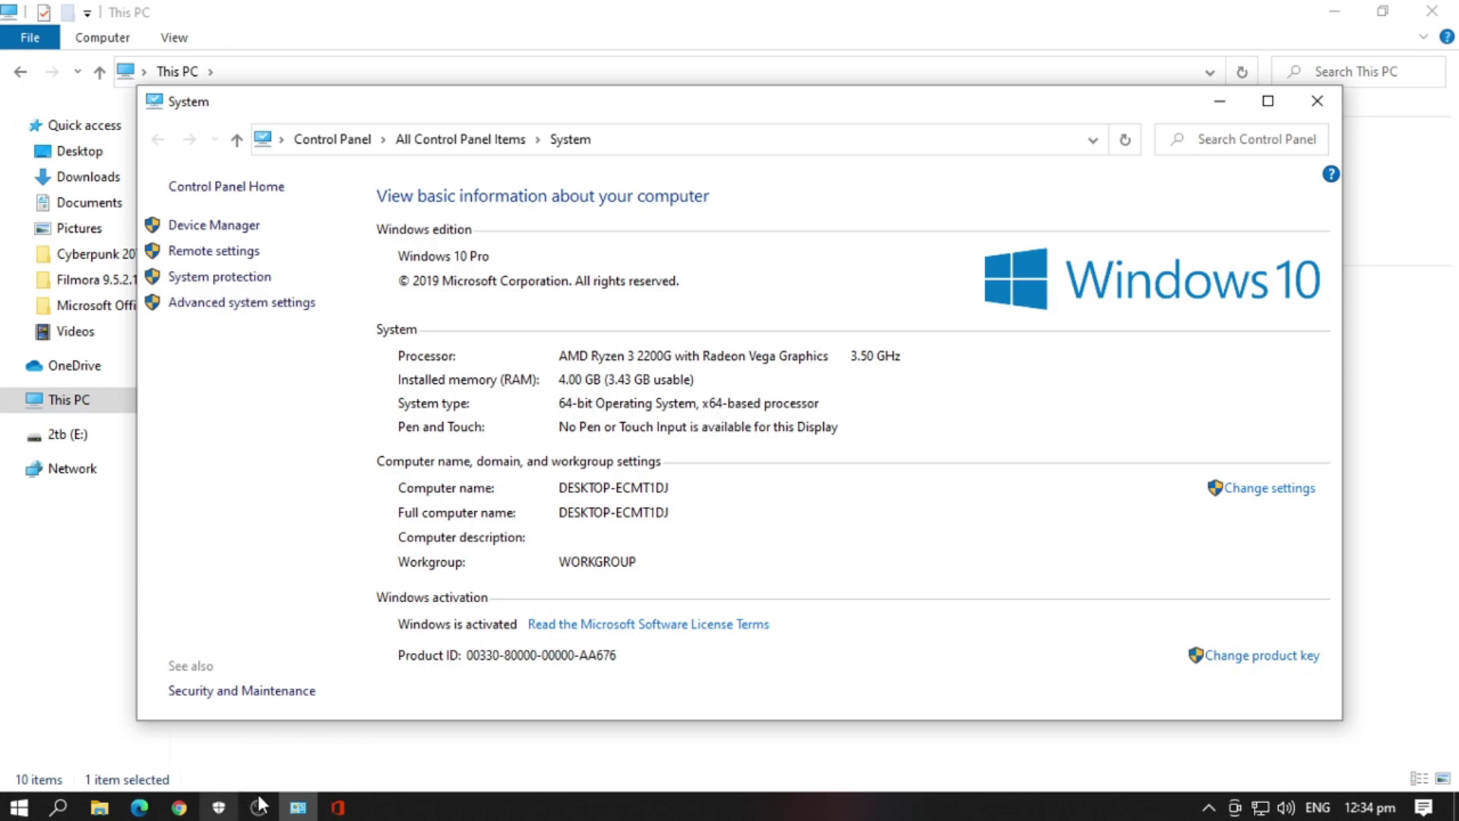
pyautogui.click(1220, 101)
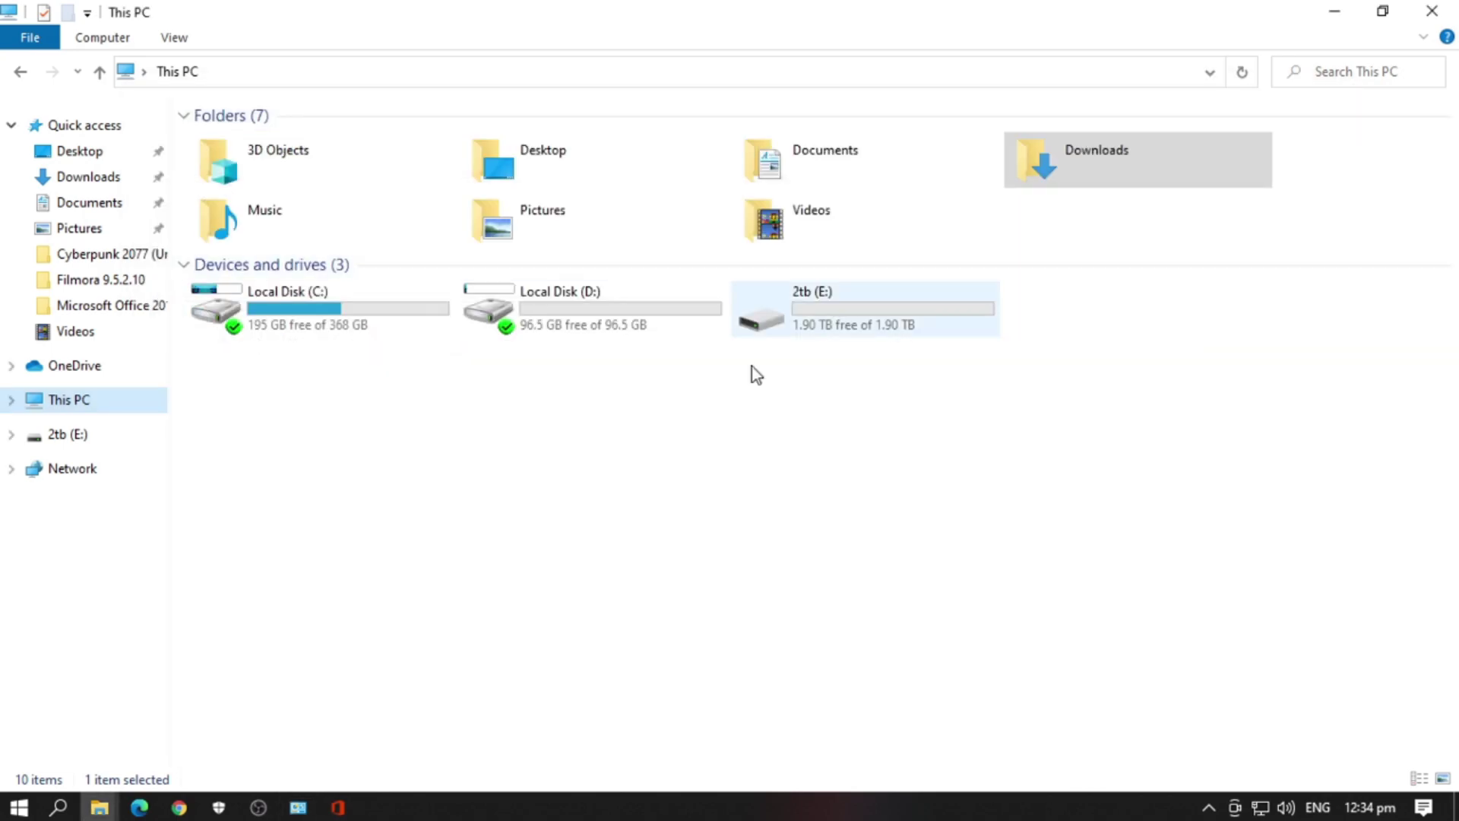
# - Return to the Office installer, start the Office 2019 installation and minimize File Explorer
pyautogui.click(338, 807)
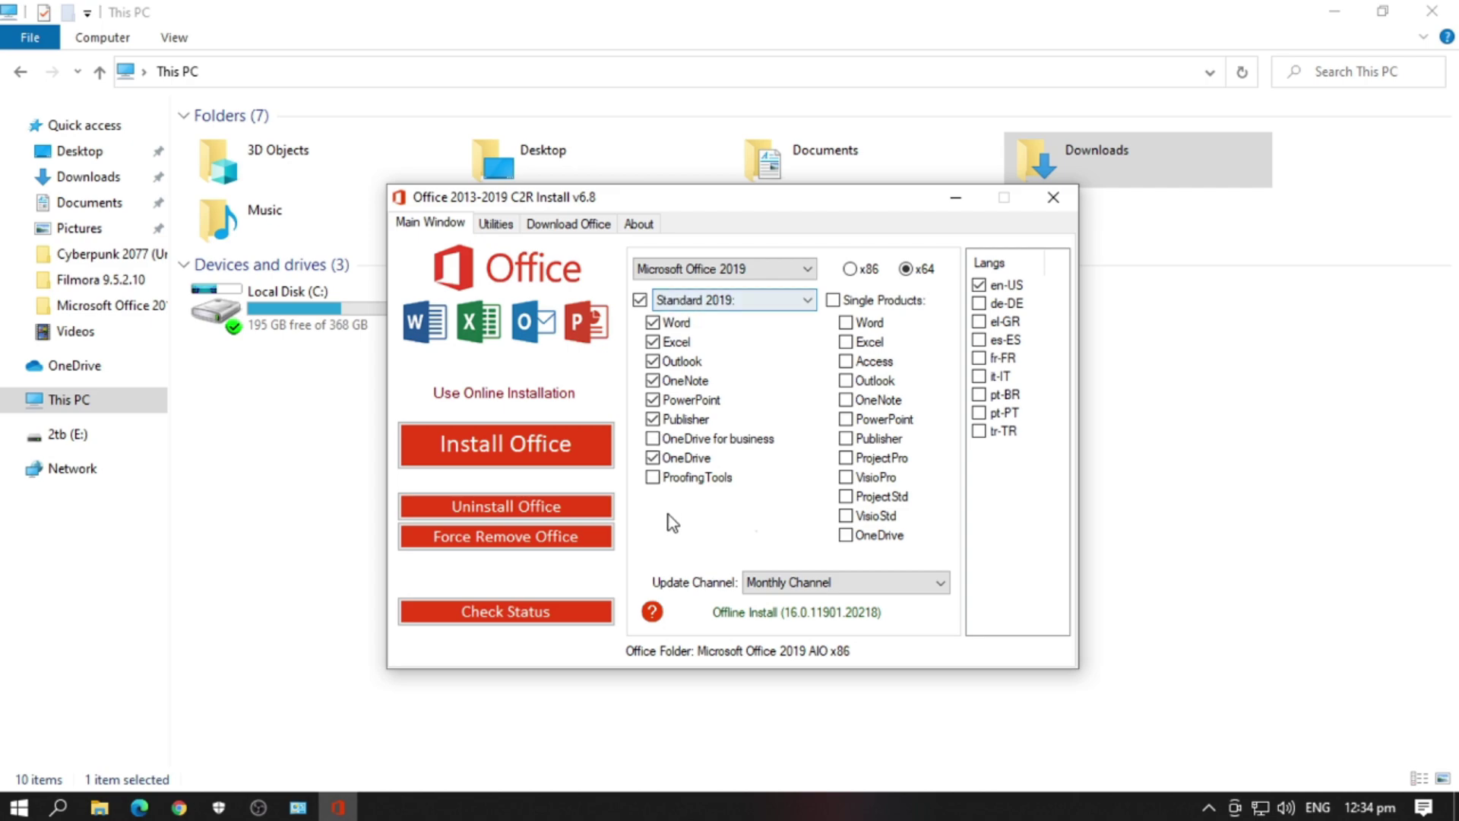
pyautogui.click(499, 449)
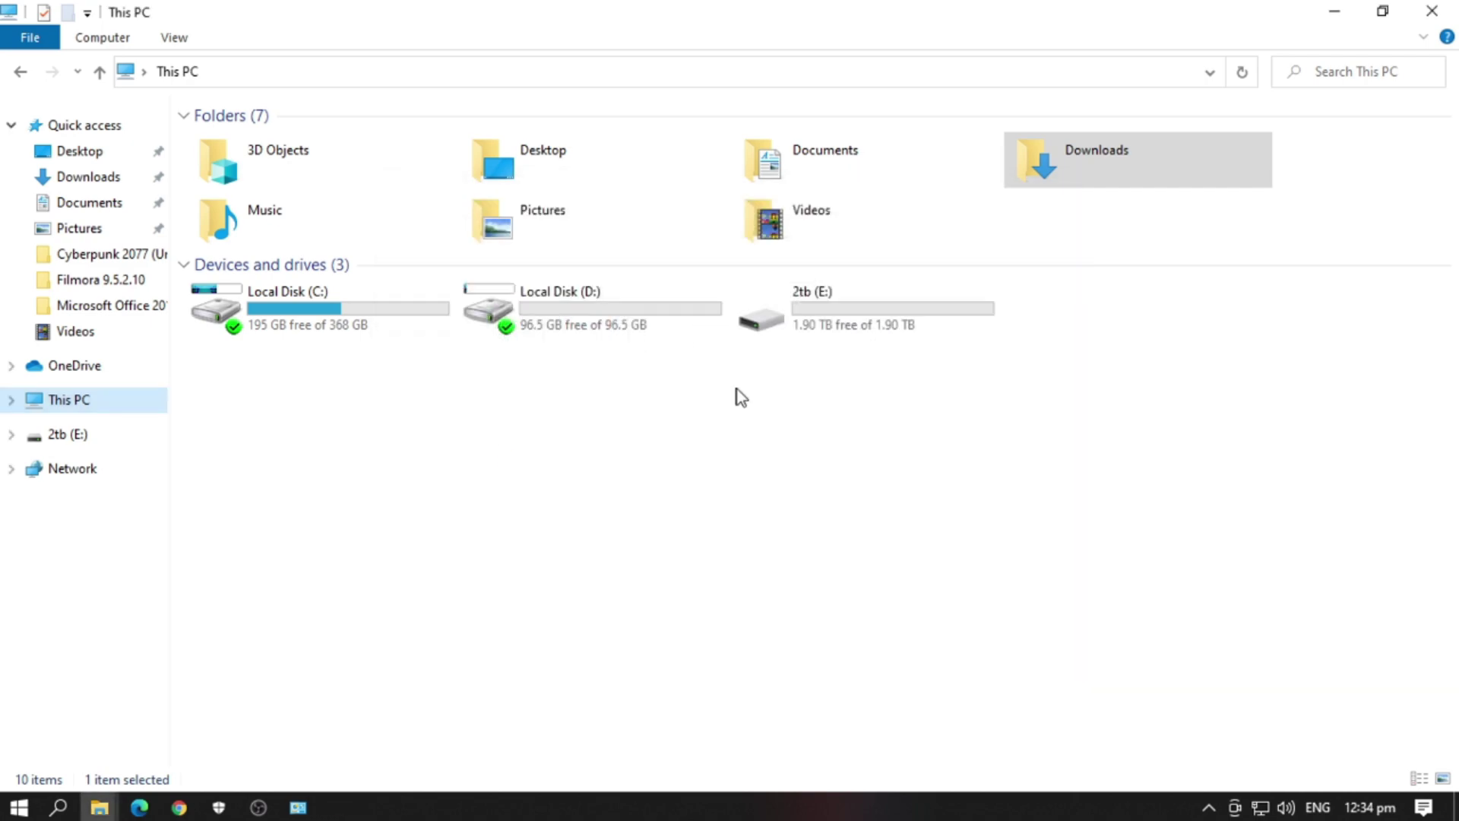
pyautogui.click(1334, 12)
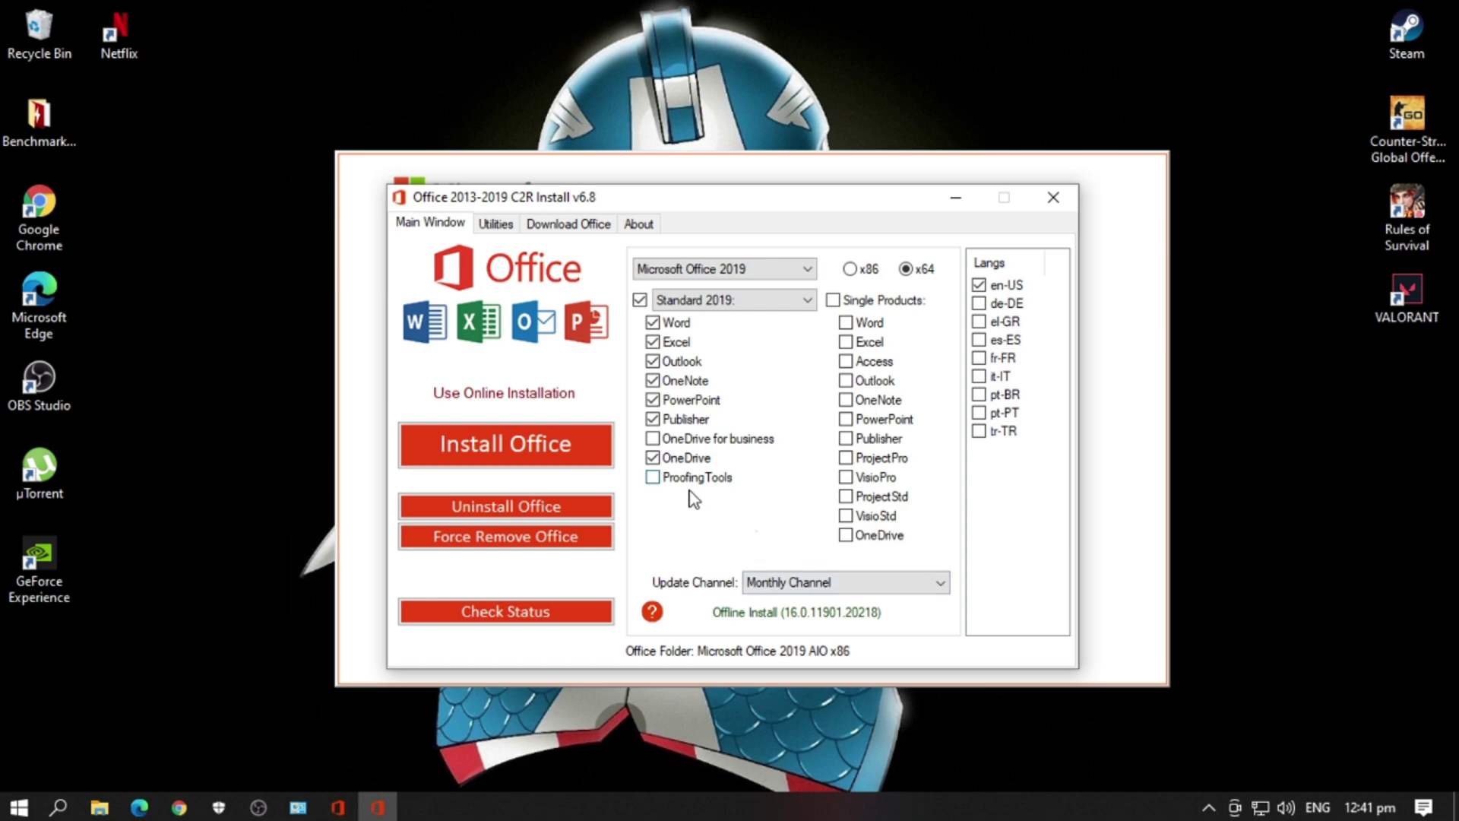
# - Check Word's activation status in a new blank document, dismissing the account confirmation, and close Word
pyautogui.click(19, 807)
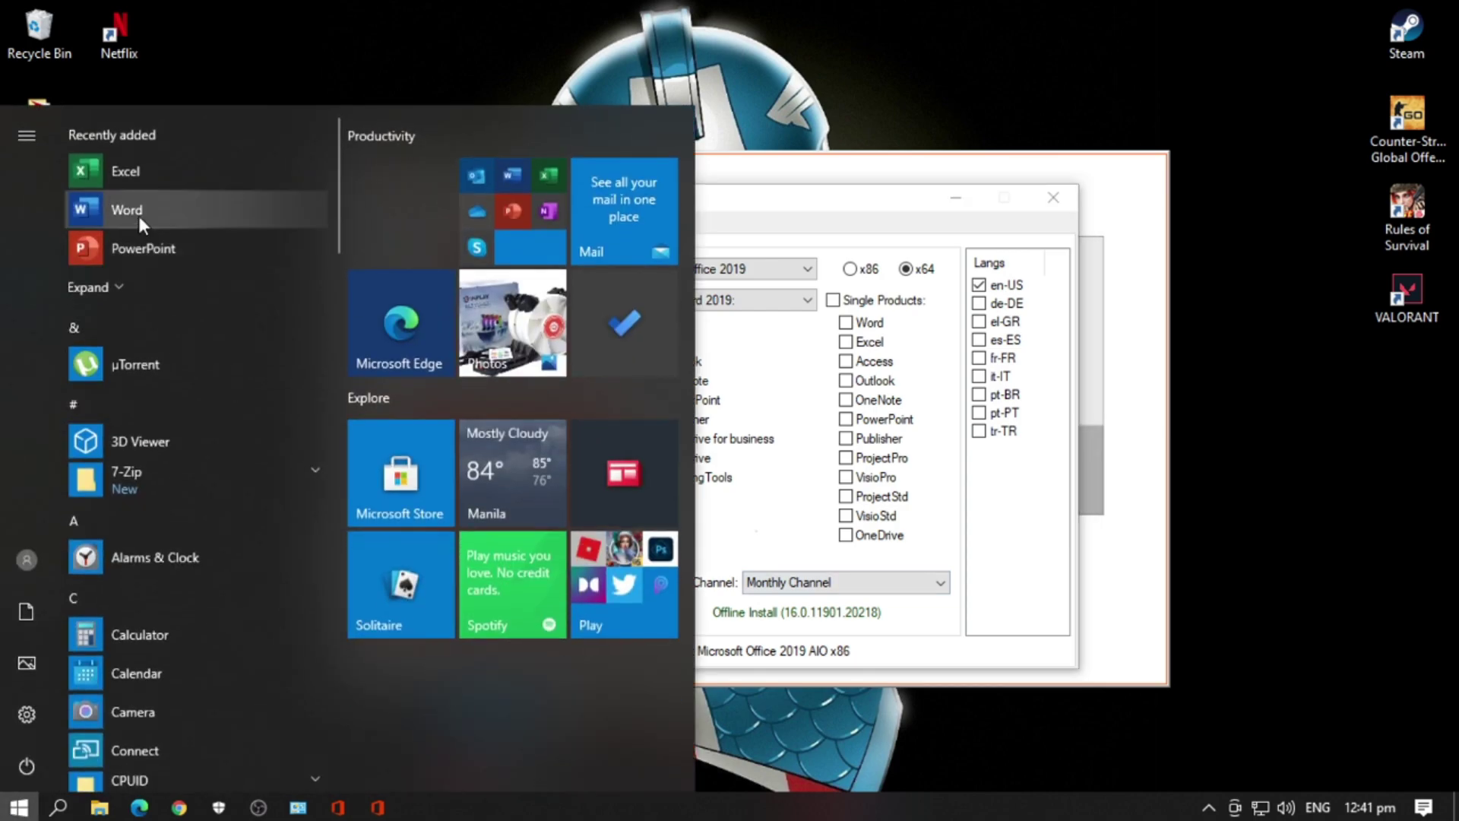
pyautogui.click(138, 214)
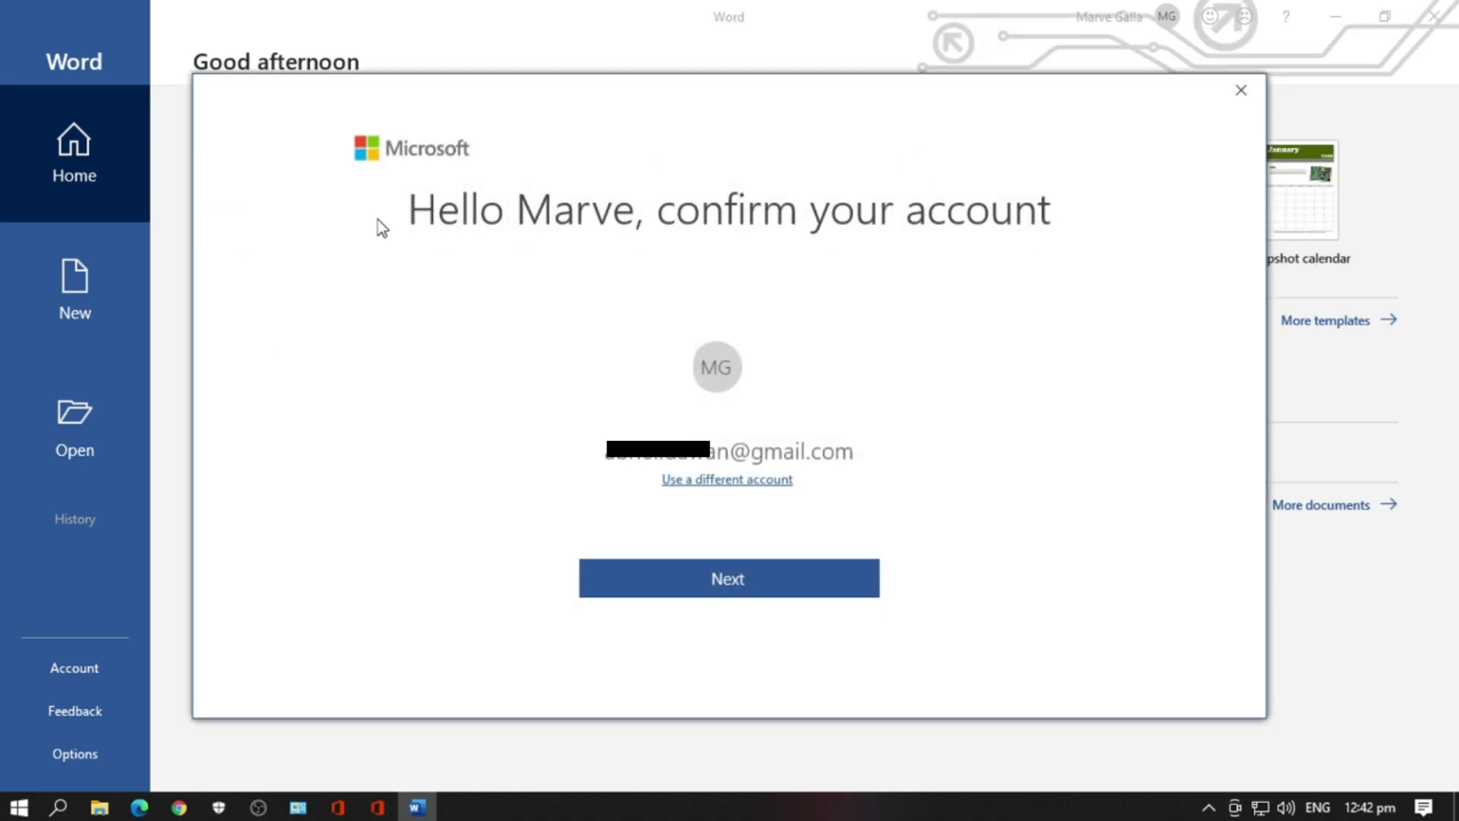
pyautogui.click(1241, 90)
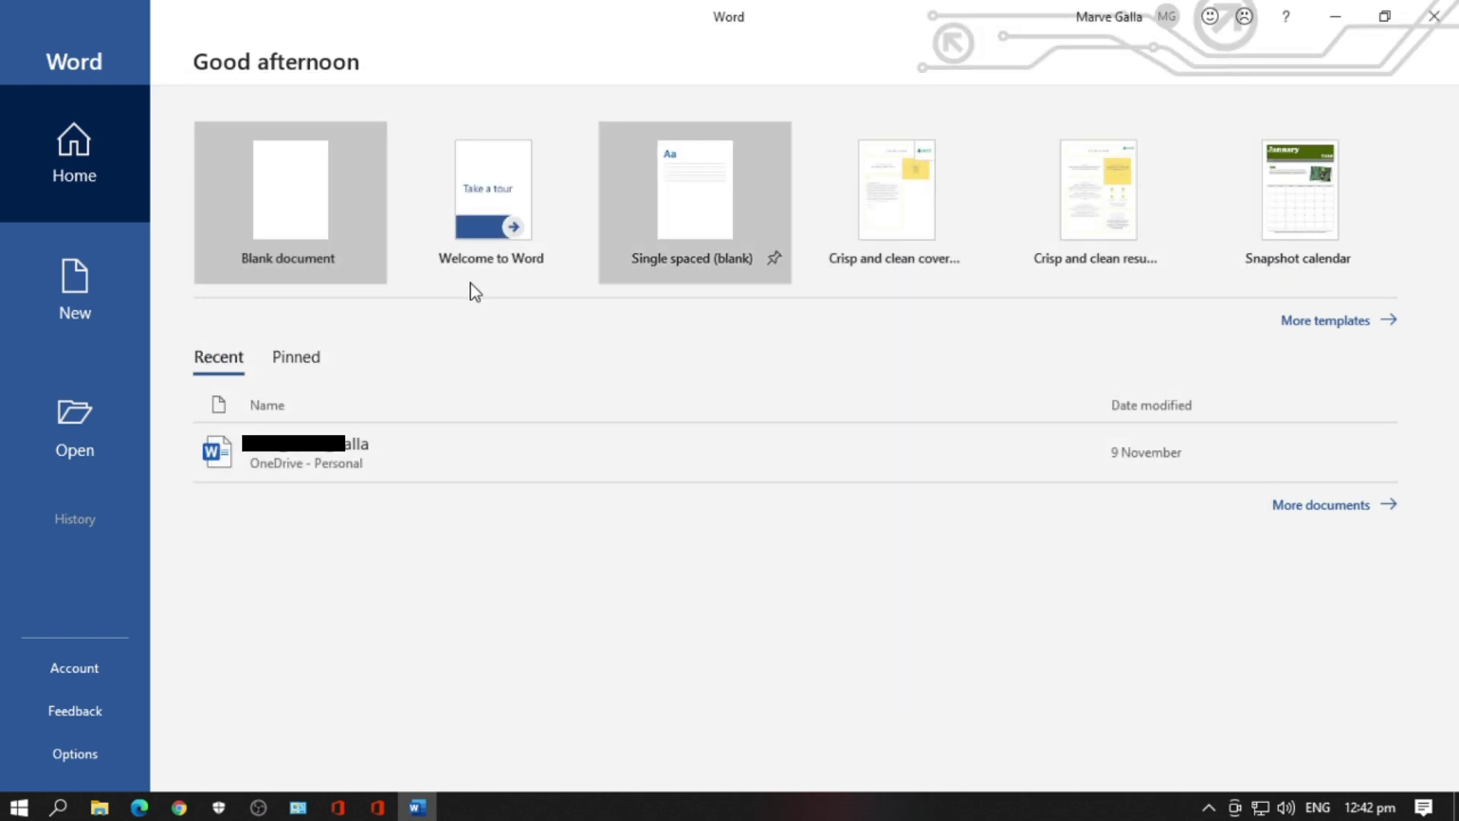
pyautogui.click(275, 206)
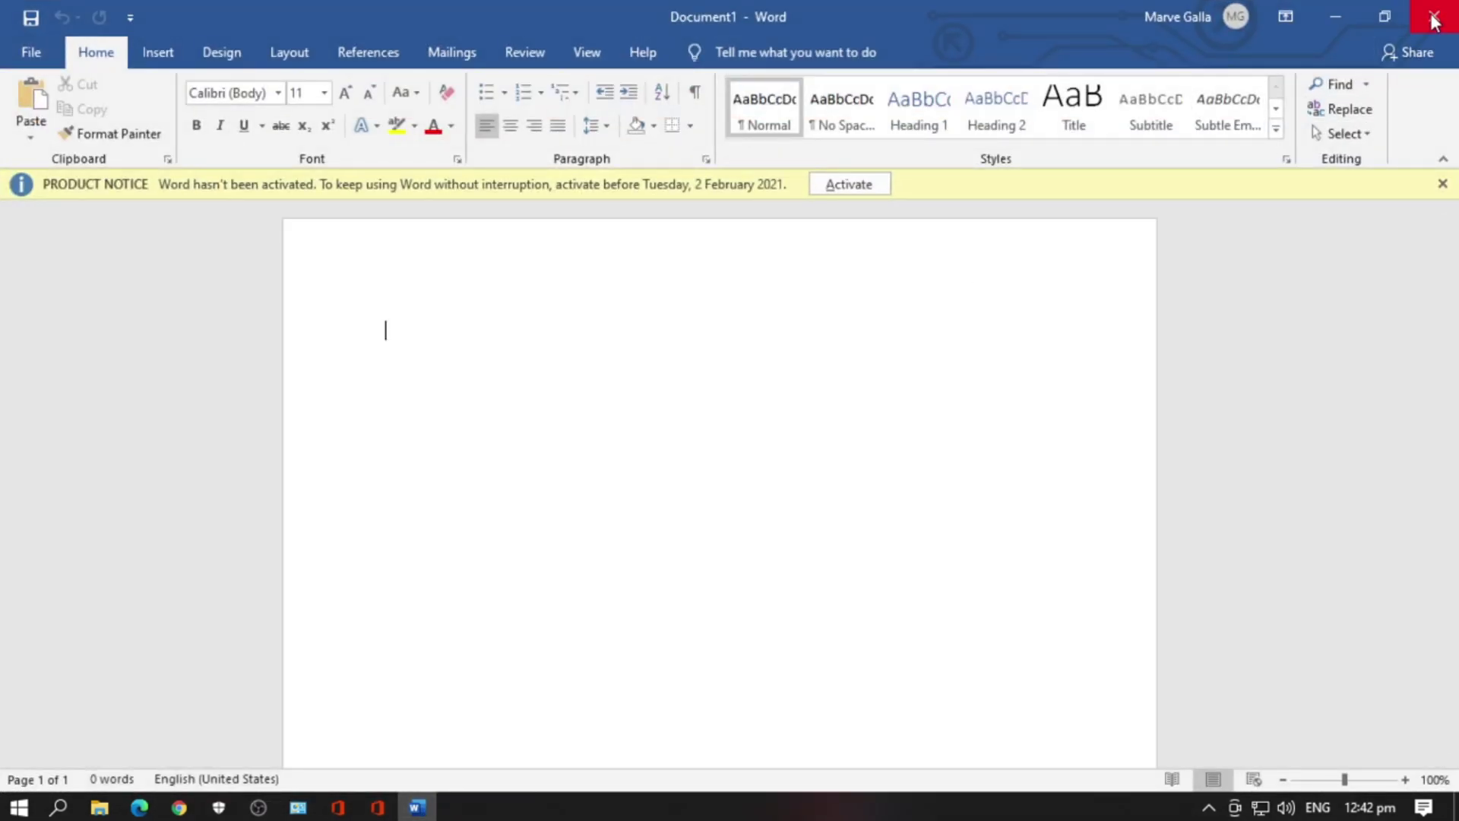
pyautogui.click(1434, 21)
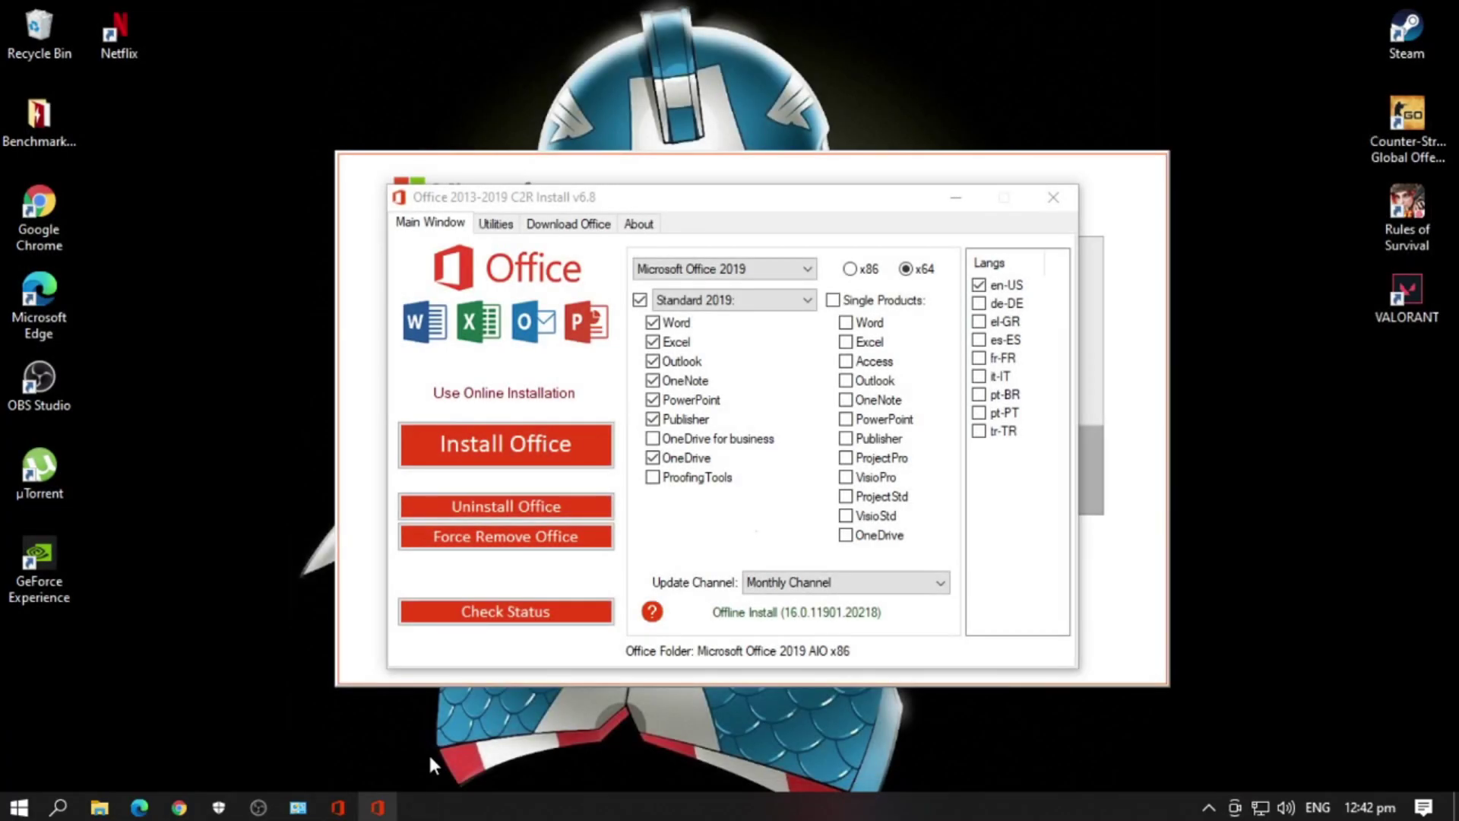
# - Convert the installed Office licence from RETAIL to VL with the installer's utilities
pyautogui.click(490, 225)
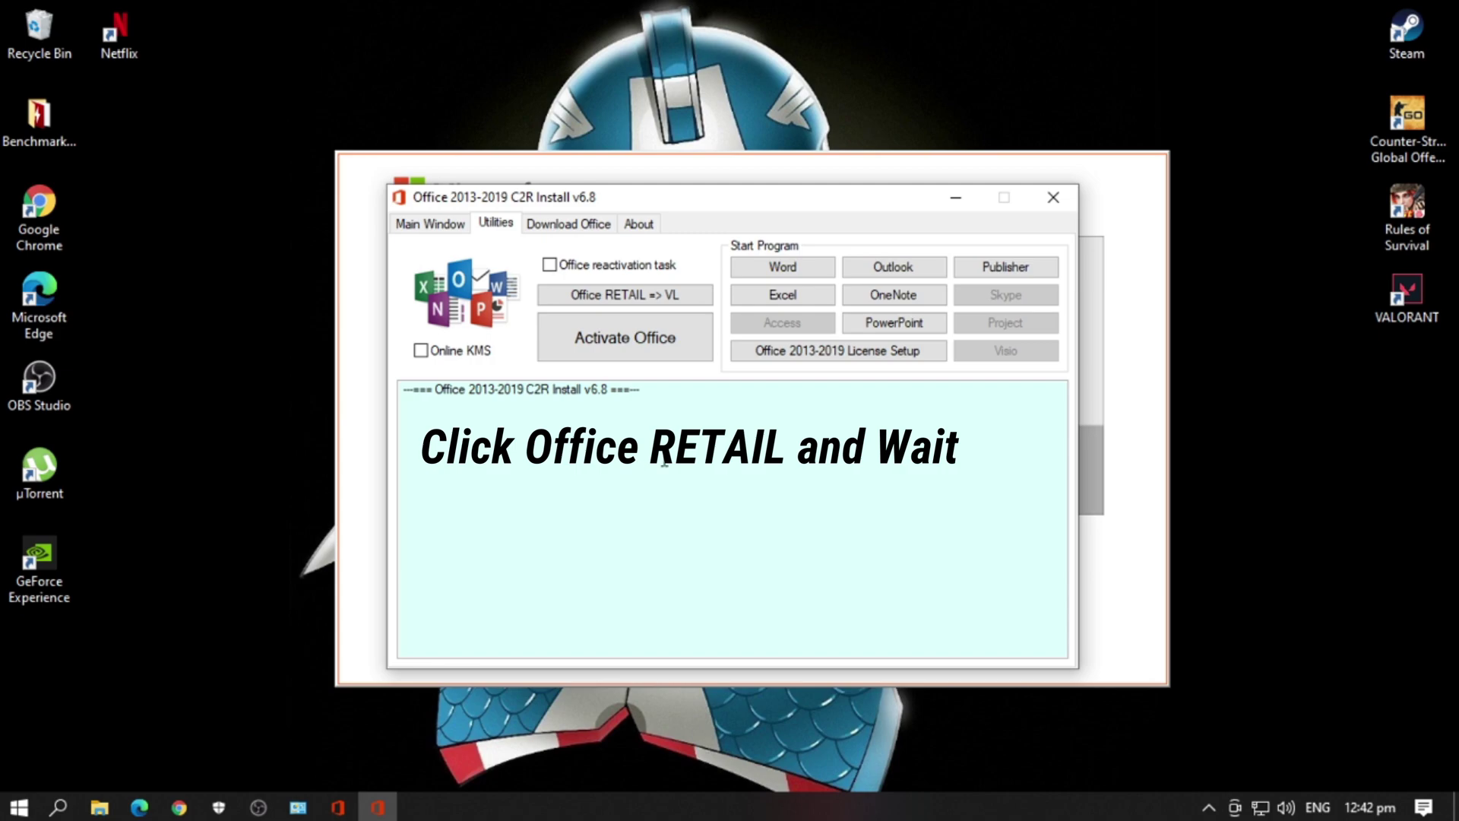
pyautogui.click(635, 300)
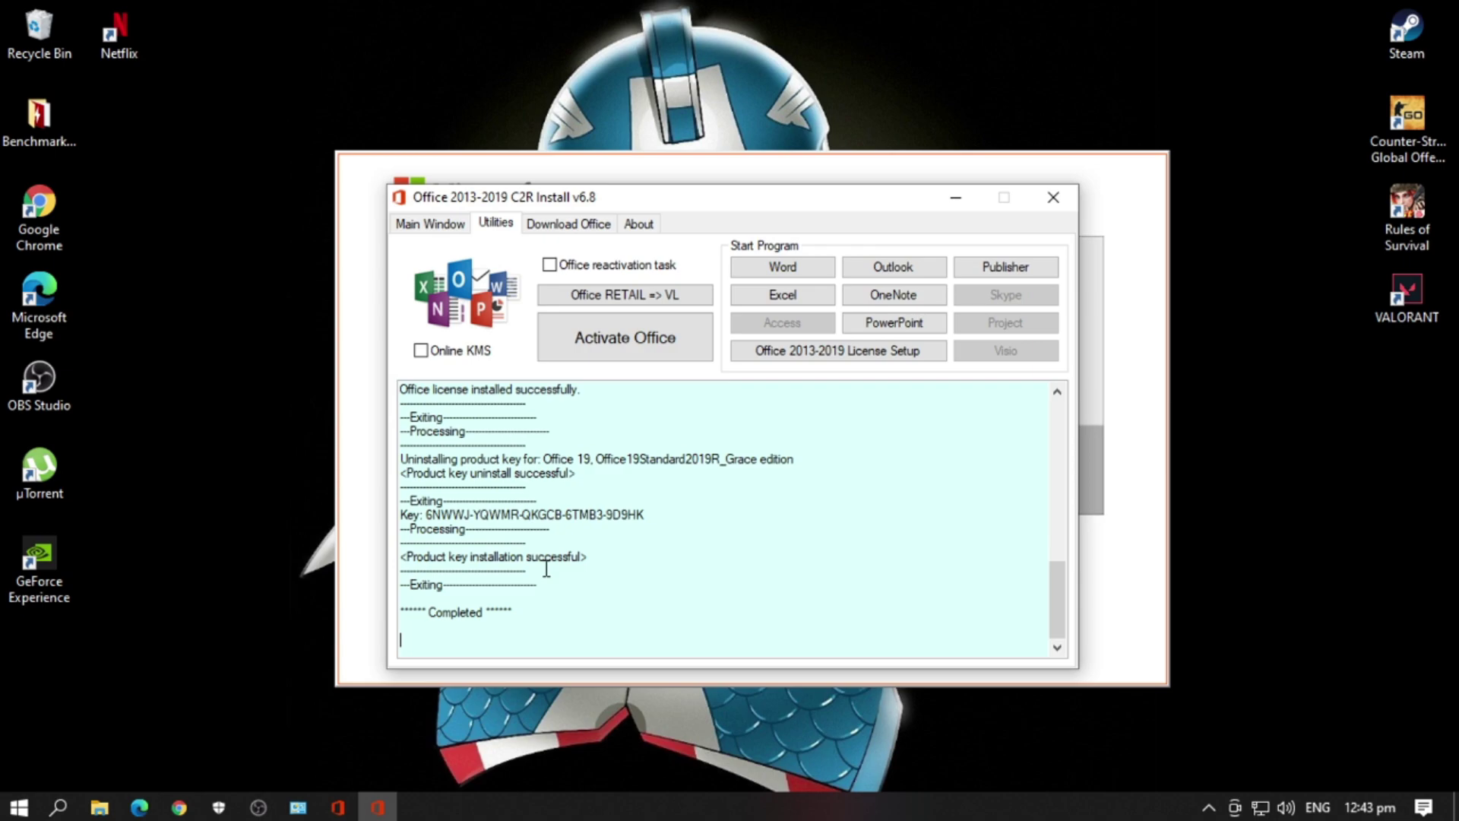
# - Switch to Word and create a new blank document
pyautogui.moveTo(427, 612); pyautogui.dragTo(480, 614)
pyautogui.click(552, 616)
pyautogui.press('super')
pyautogui.click(154, 217)
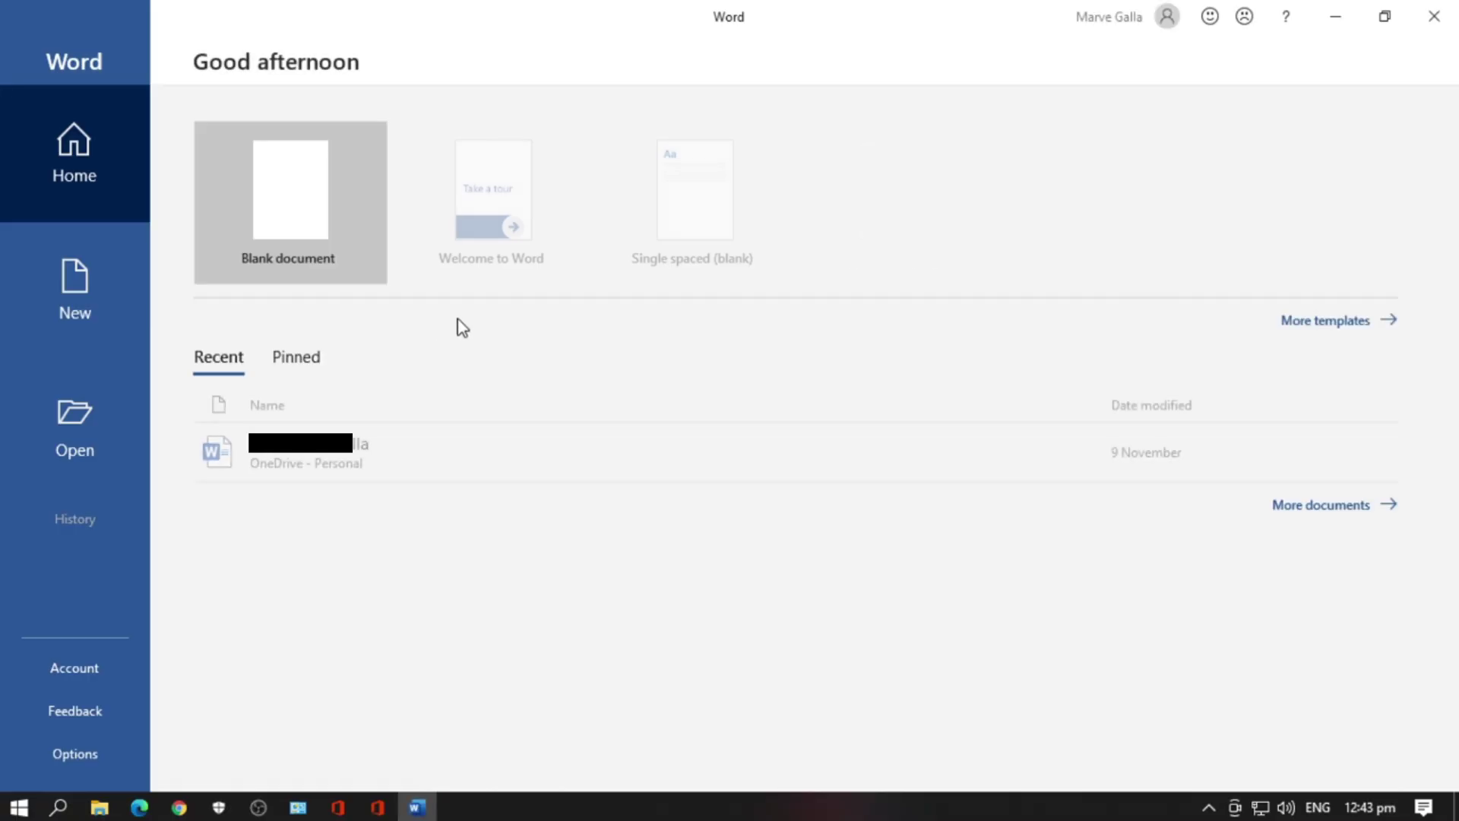
pyautogui.click(290, 202)
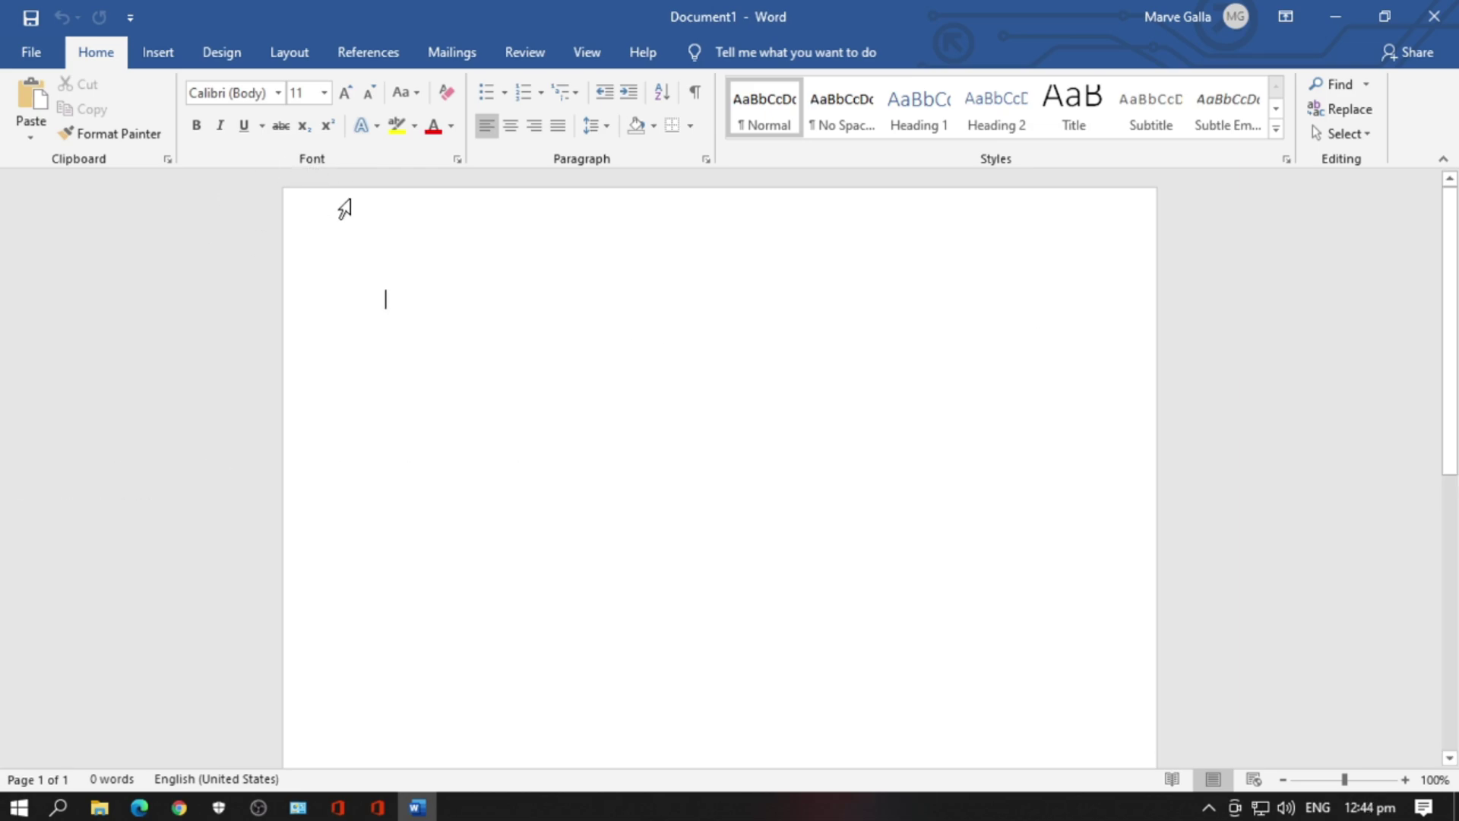
# - Write "Thank you for watching!!!" on the first line and "Please Like, Comment, Share, and Subscribe!!!" on the second line
pyautogui.write('Thank')
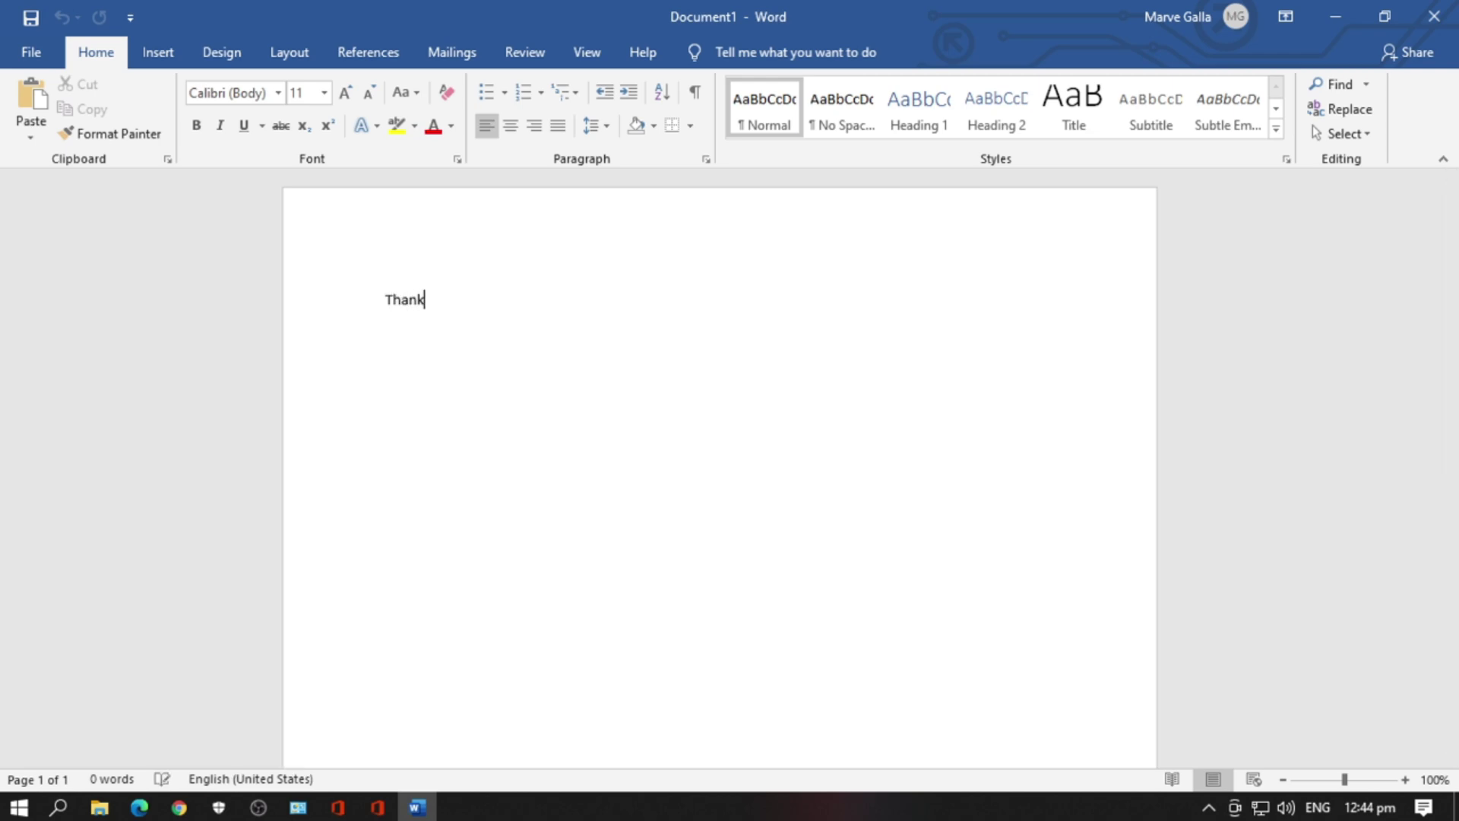
pyautogui.write(' you for ')
pyautogui.write('watch')
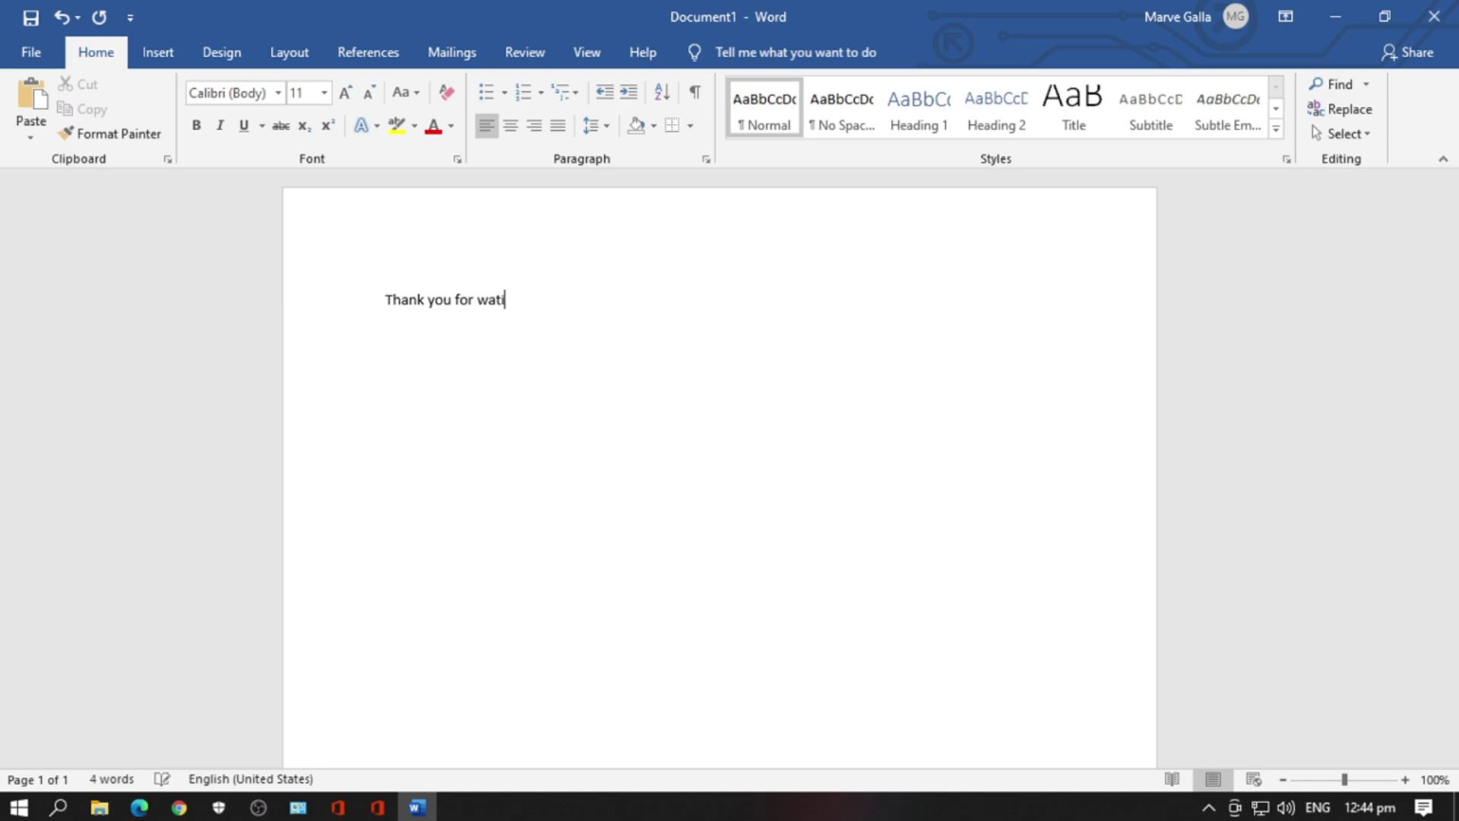
pyautogui.write('ing!!!')
pyautogui.press('Return')
pyautogui.write('Please Li')
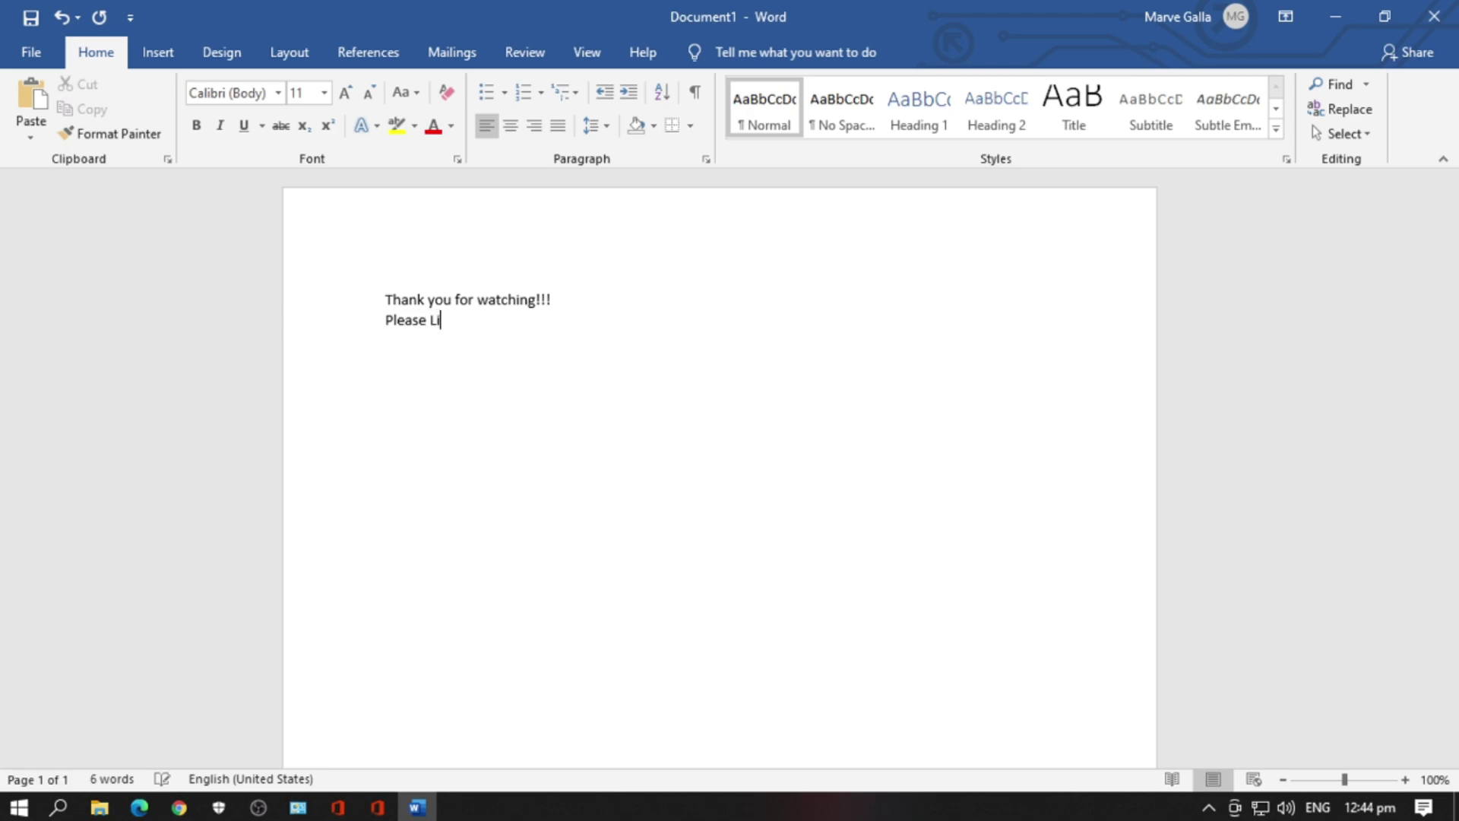
pyautogui.write('ke, Comment, Share, and Subscribe')
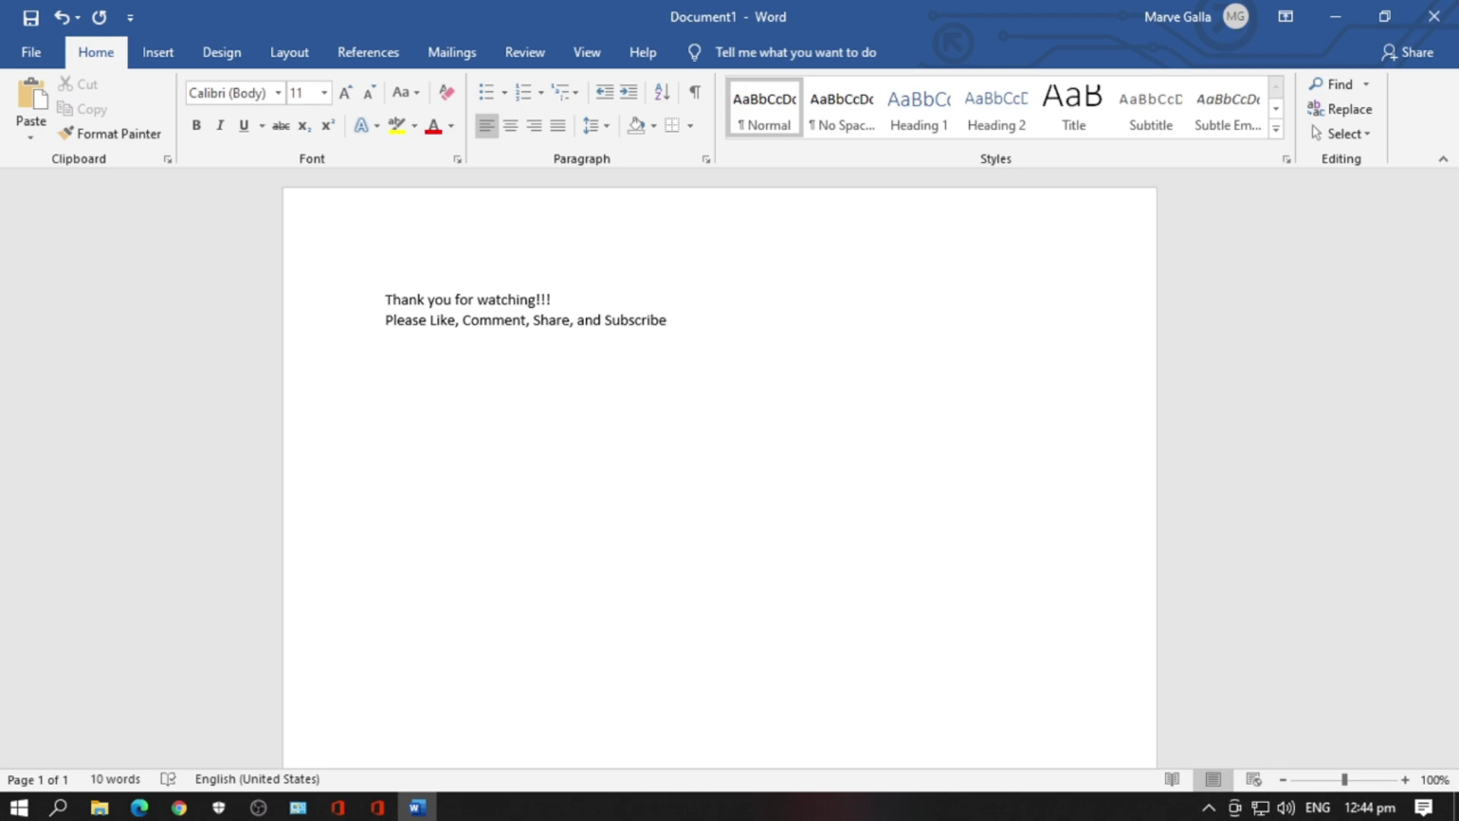
pyautogui.write('!!!')
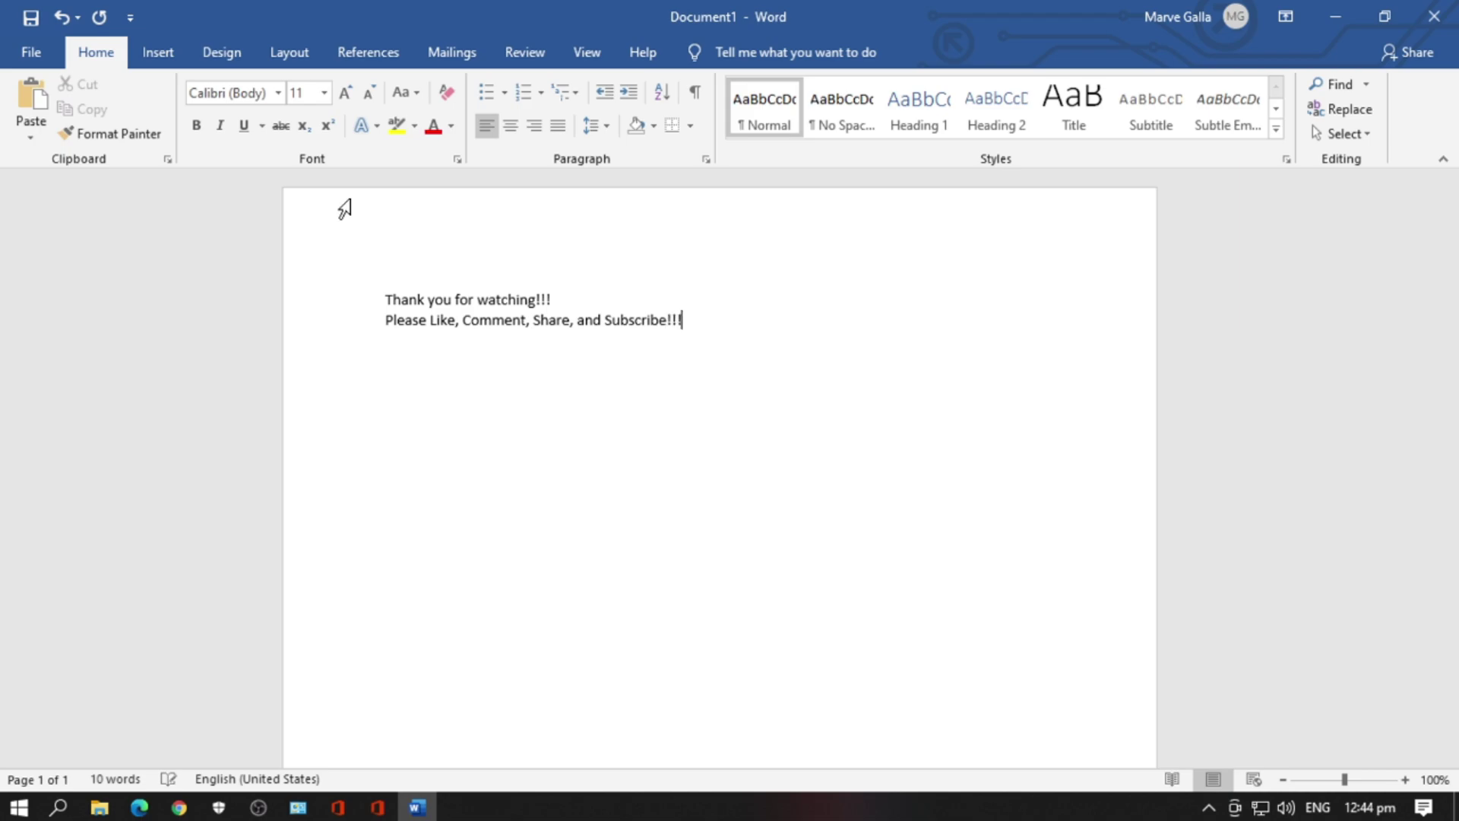